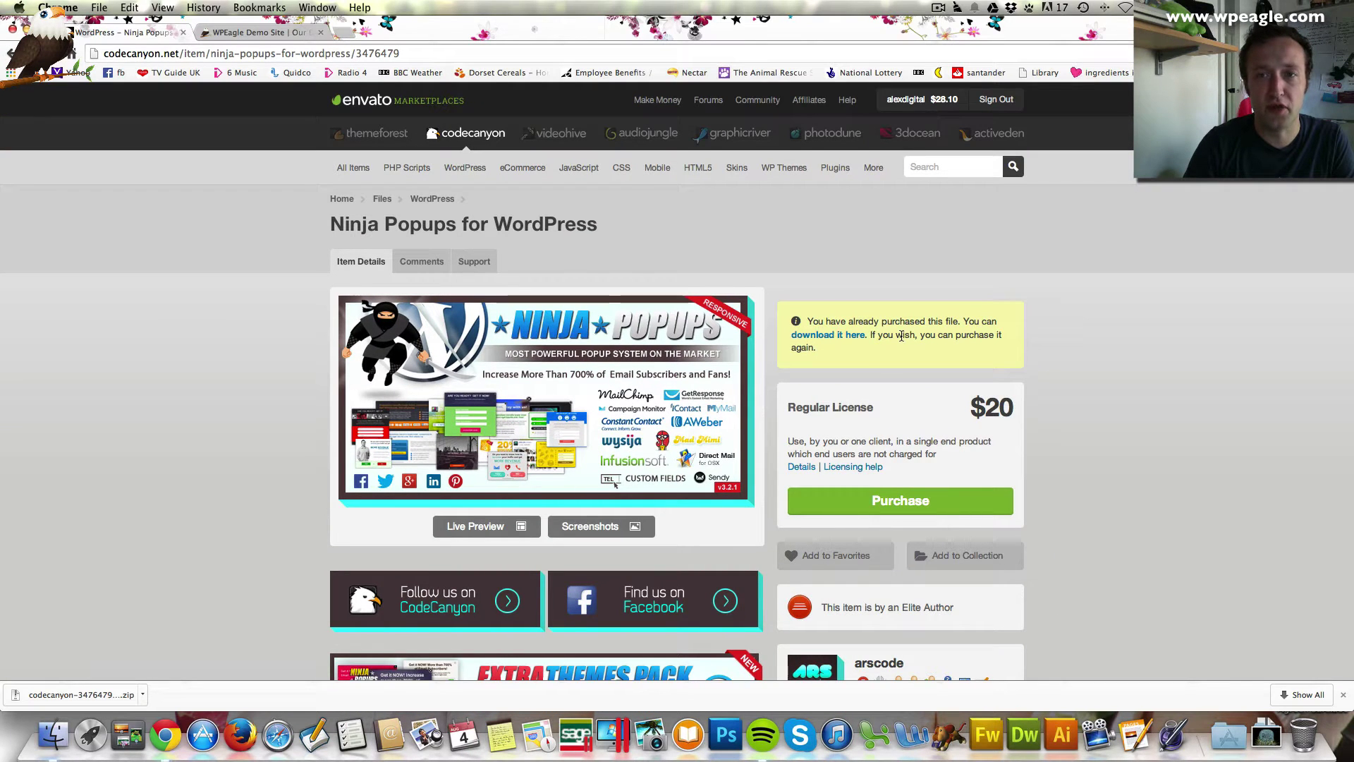
- Show the already downloaded Ninja Popups zip file in its Finder folder
click(820, 335)
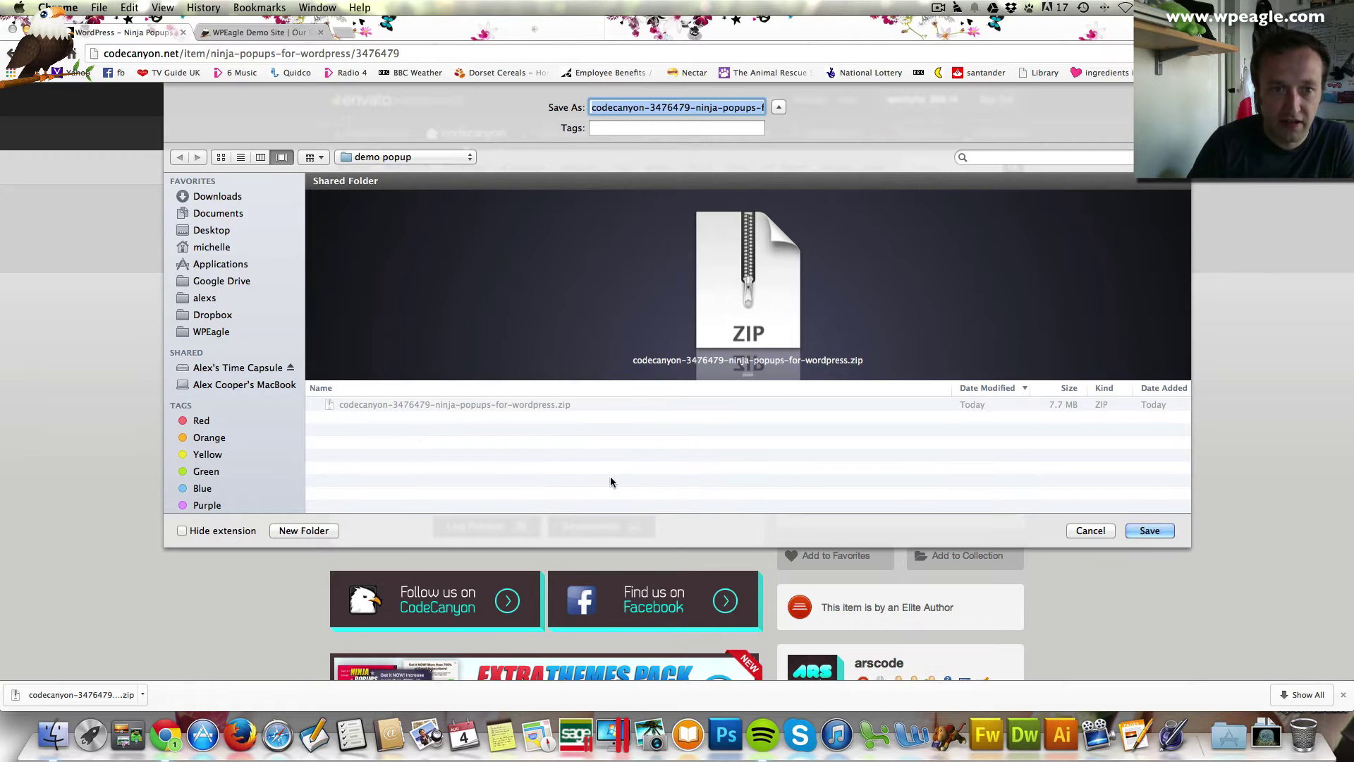
click(1097, 530)
click(144, 694)
click(185, 665)
click(143, 694)
click(173, 670)
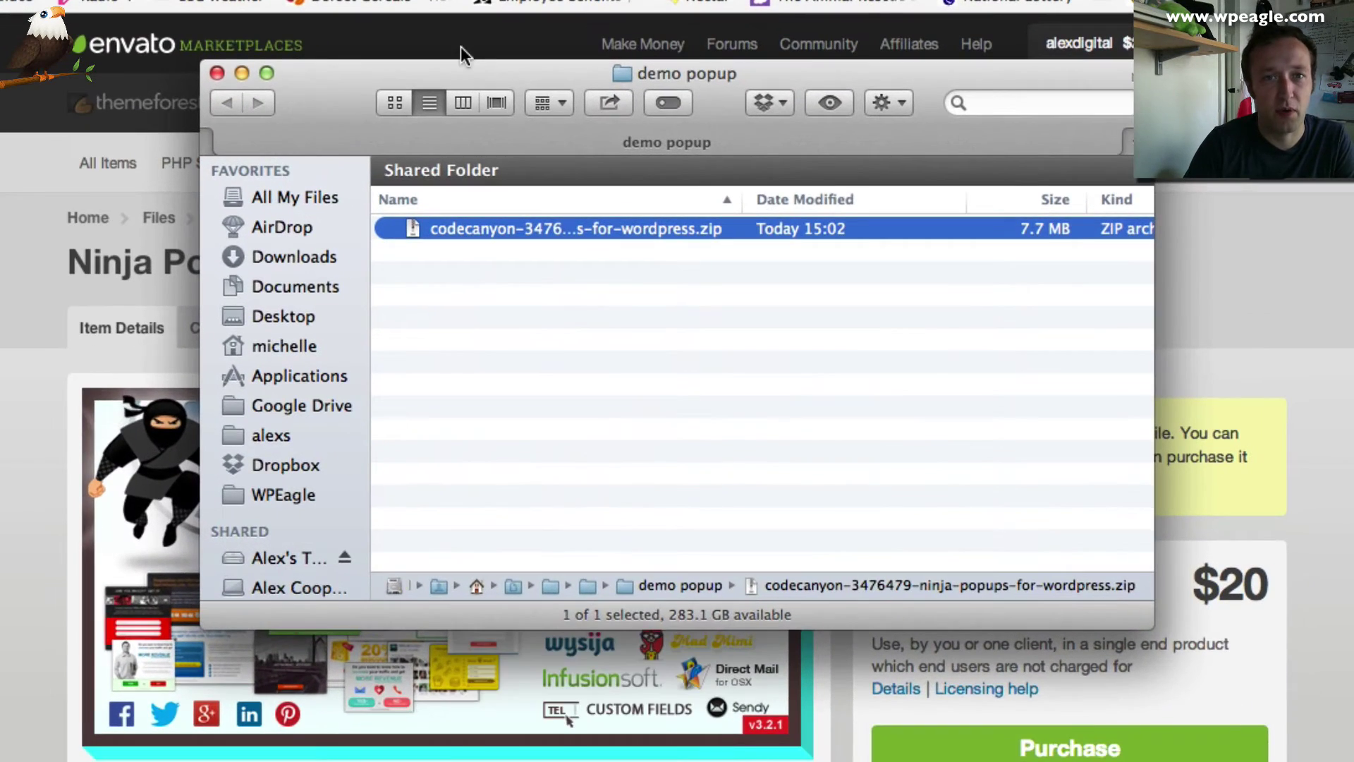
- Unzip codecanyon-3476479-ninja-popups-for-wordpress.zip in the demo popup folder and open the extracted folder
click(548, 113)
drag(316, 67, 86, 350)
right_click(155, 510)
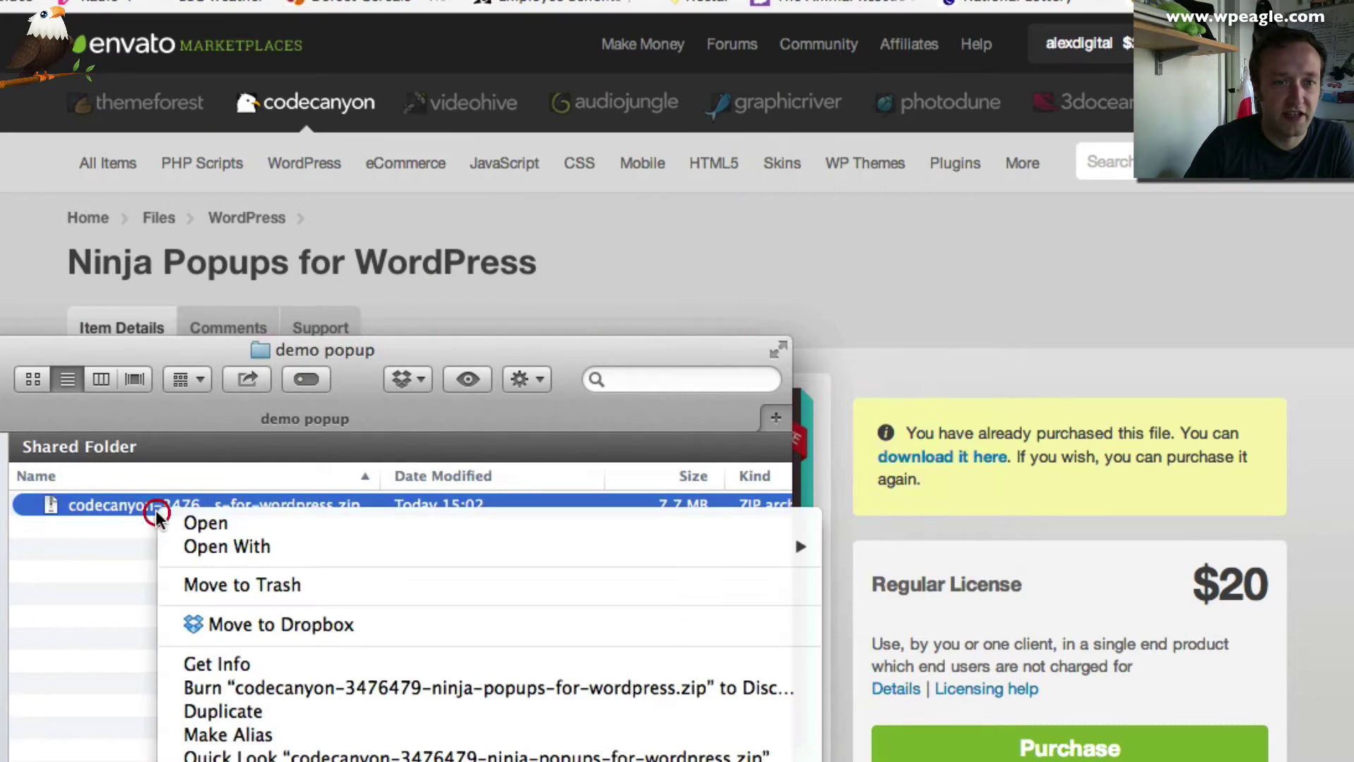
mouse_move(256, 552)
click(879, 549)
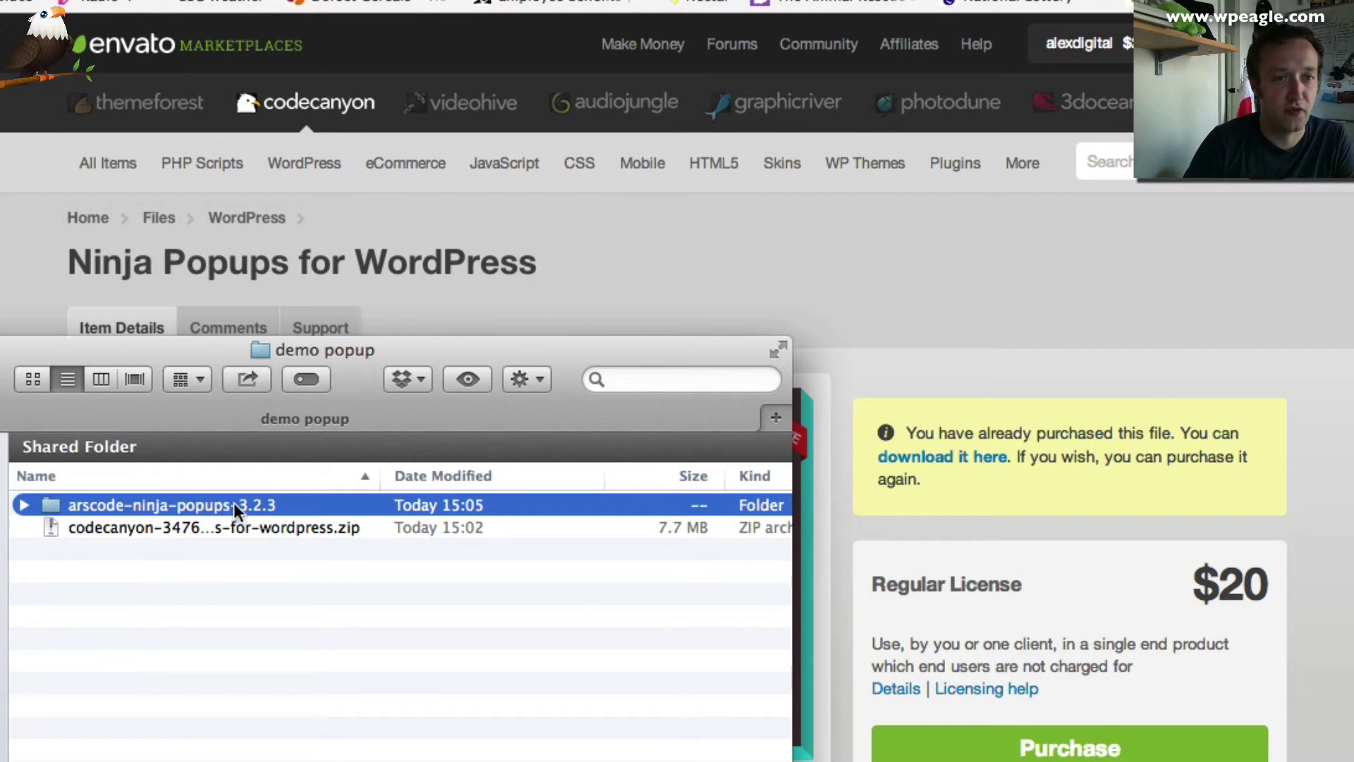
double_click(86, 505)
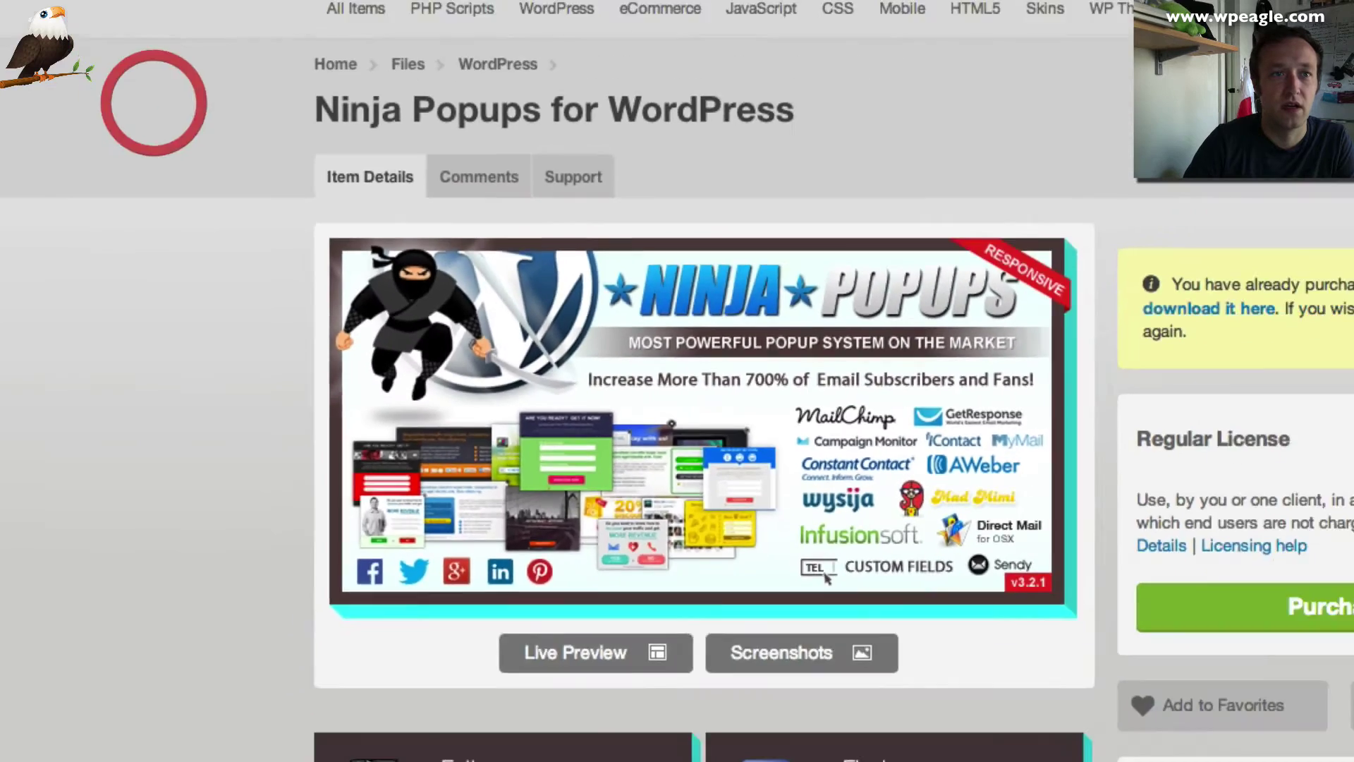
- Switch to the WPEagle Demo Site, go to its WordPress dashboard and open the plugin upload page
click(278, 31)
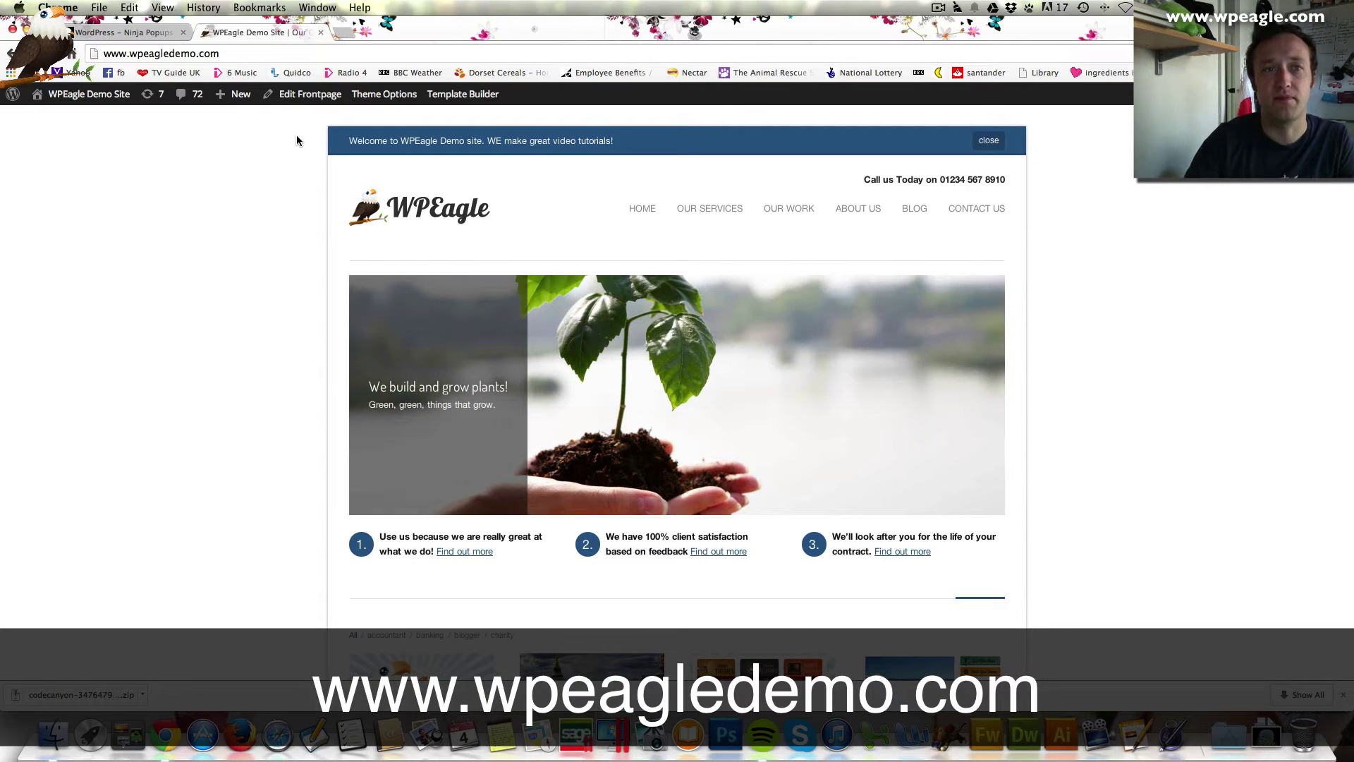
mouse_move(113, 99)
click(94, 123)
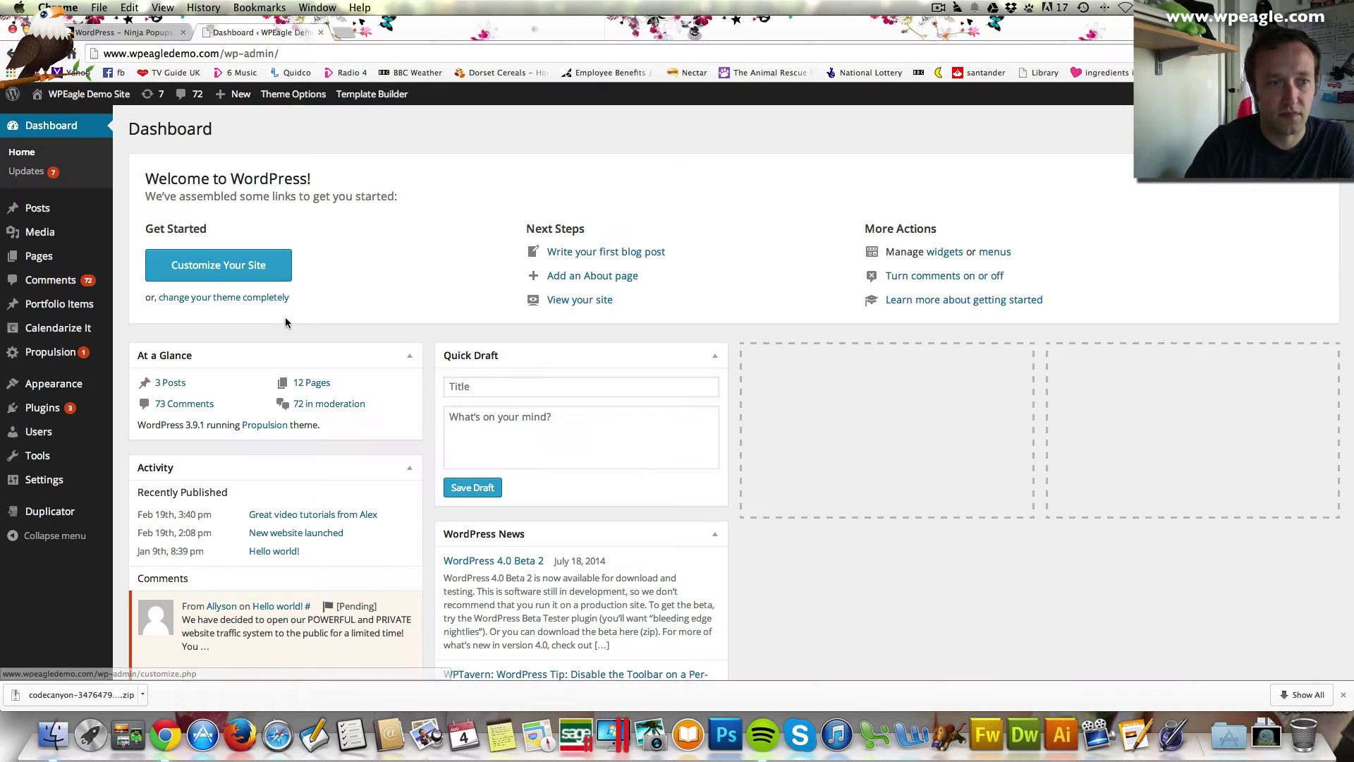
scroll(43, 405, down, 2)
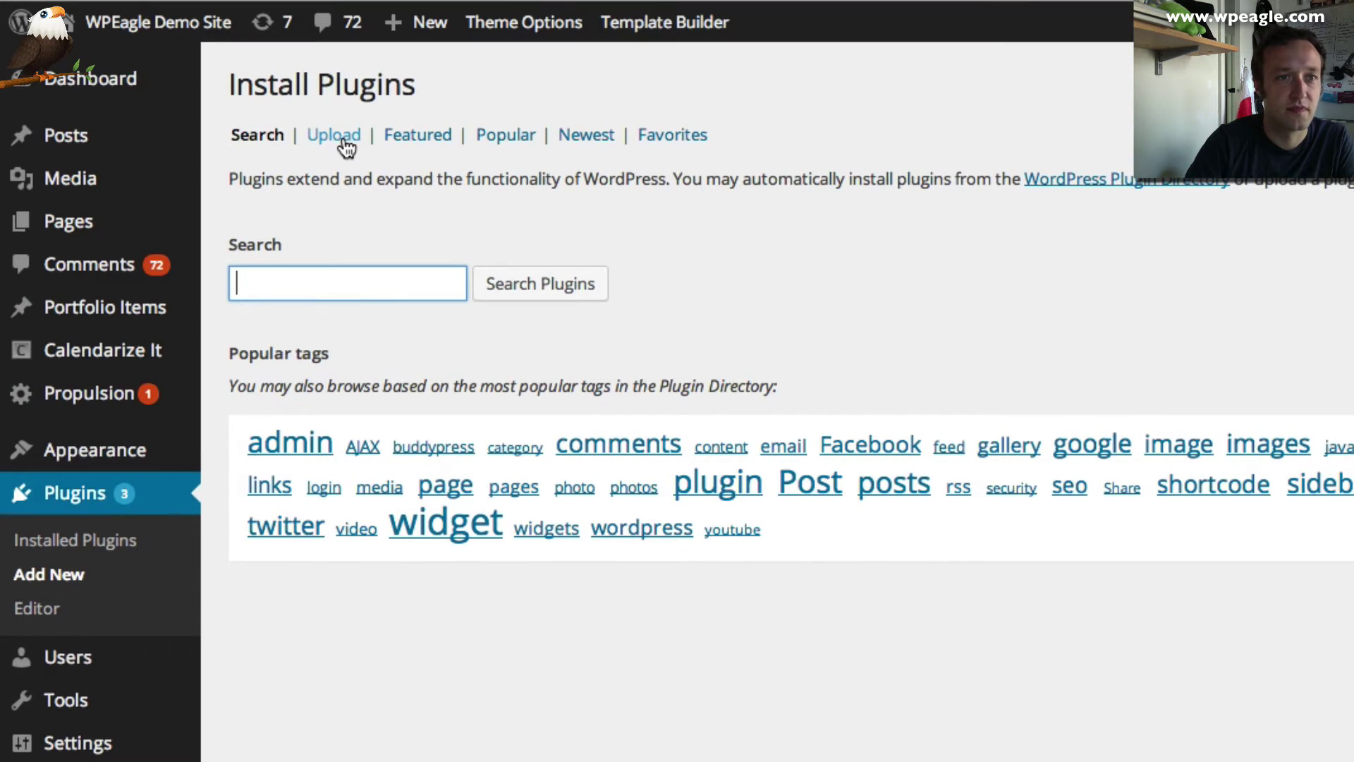
click(345, 141)
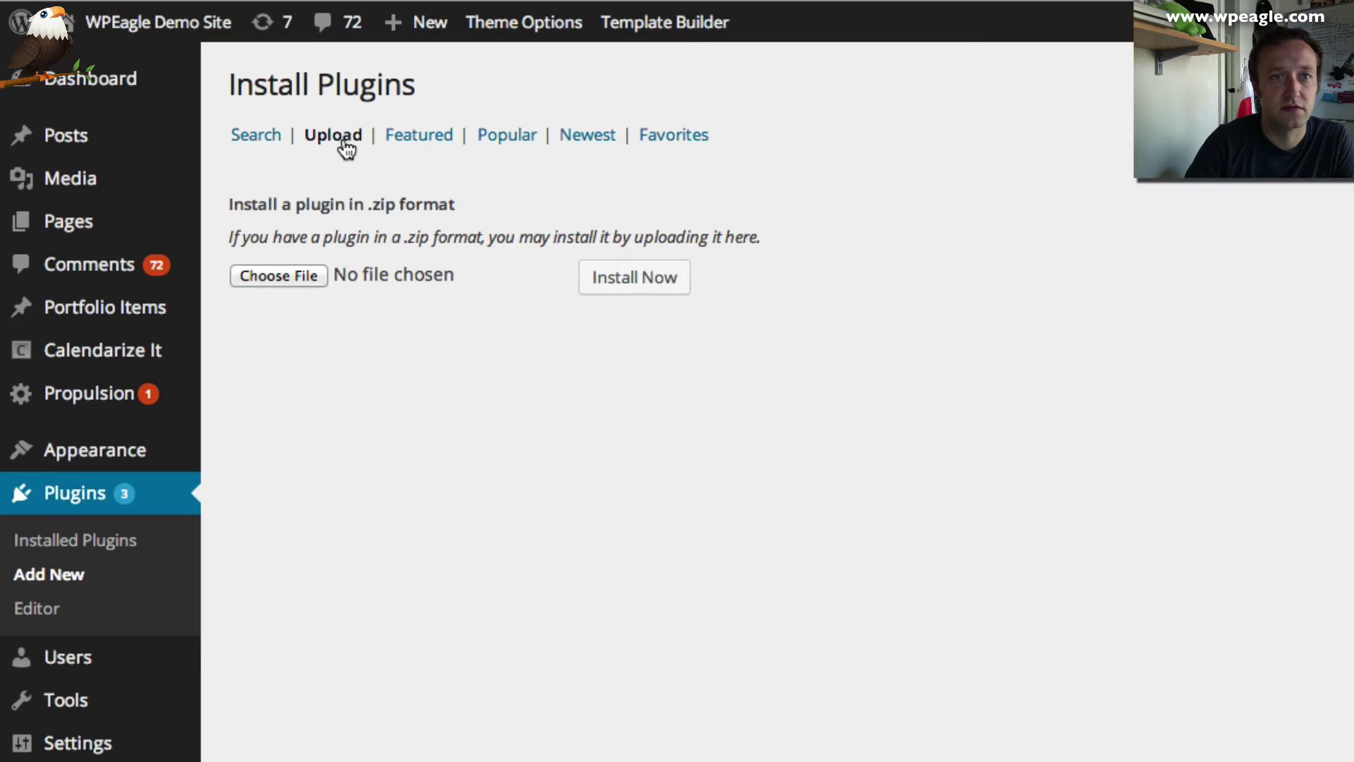
- Install arscode-ninja-popups.zip from the arscode-ninja-popups-3.2.3 folder and activate the plugin
click(271, 275)
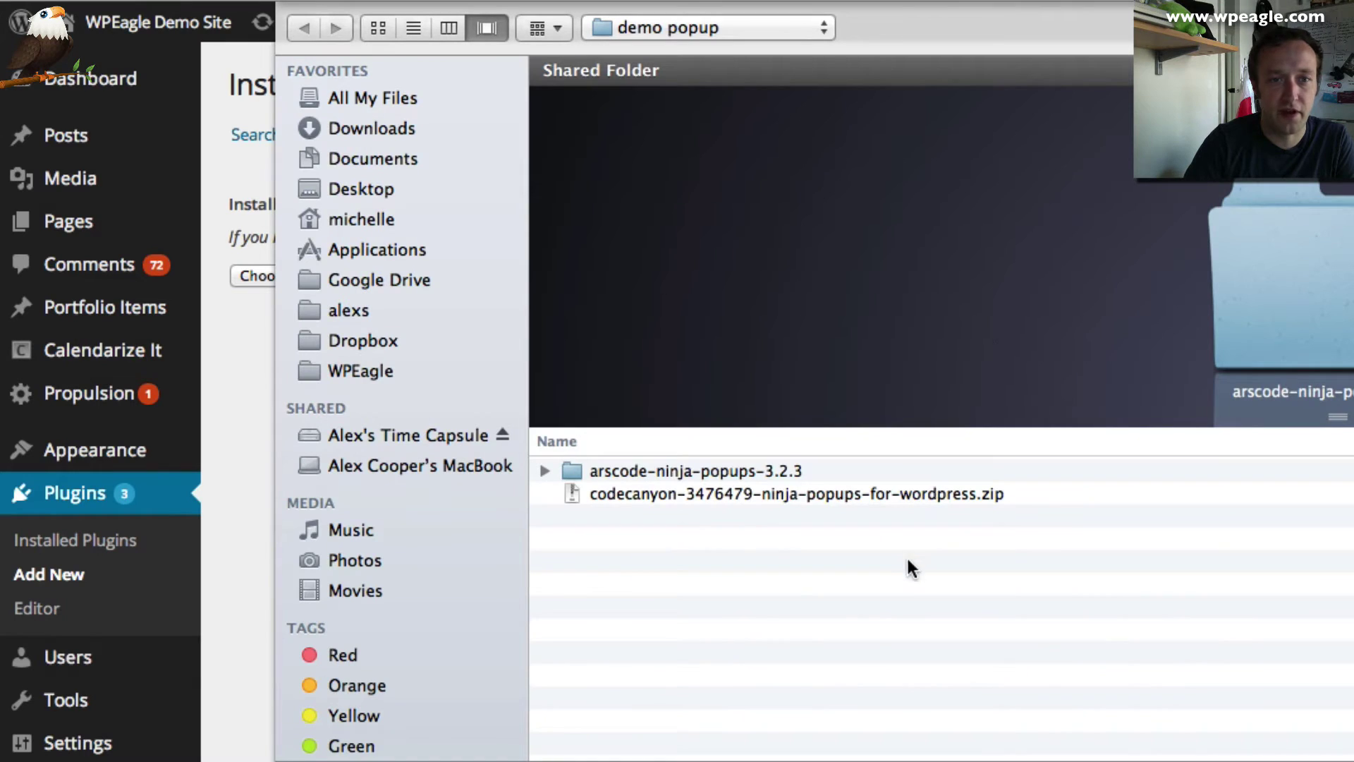
click(578, 472)
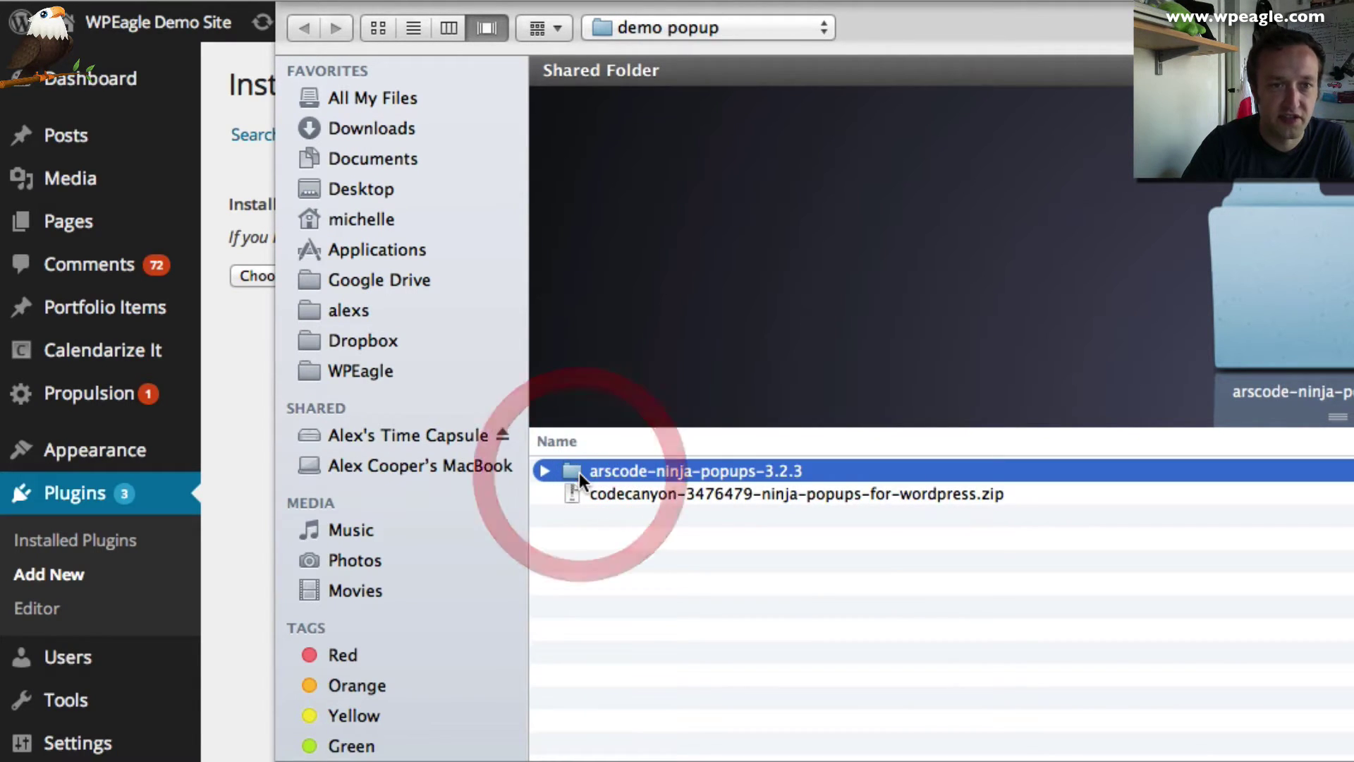
double_click(576, 471)
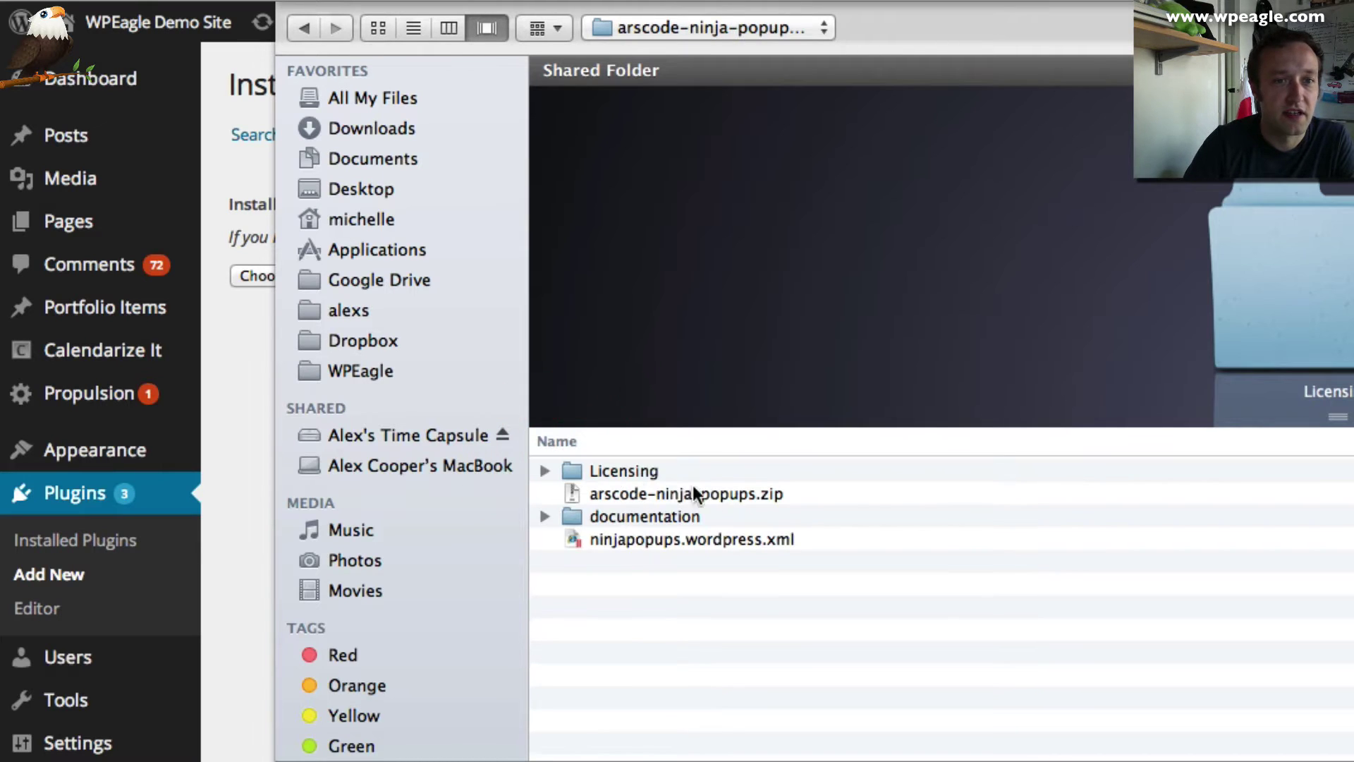
click(658, 494)
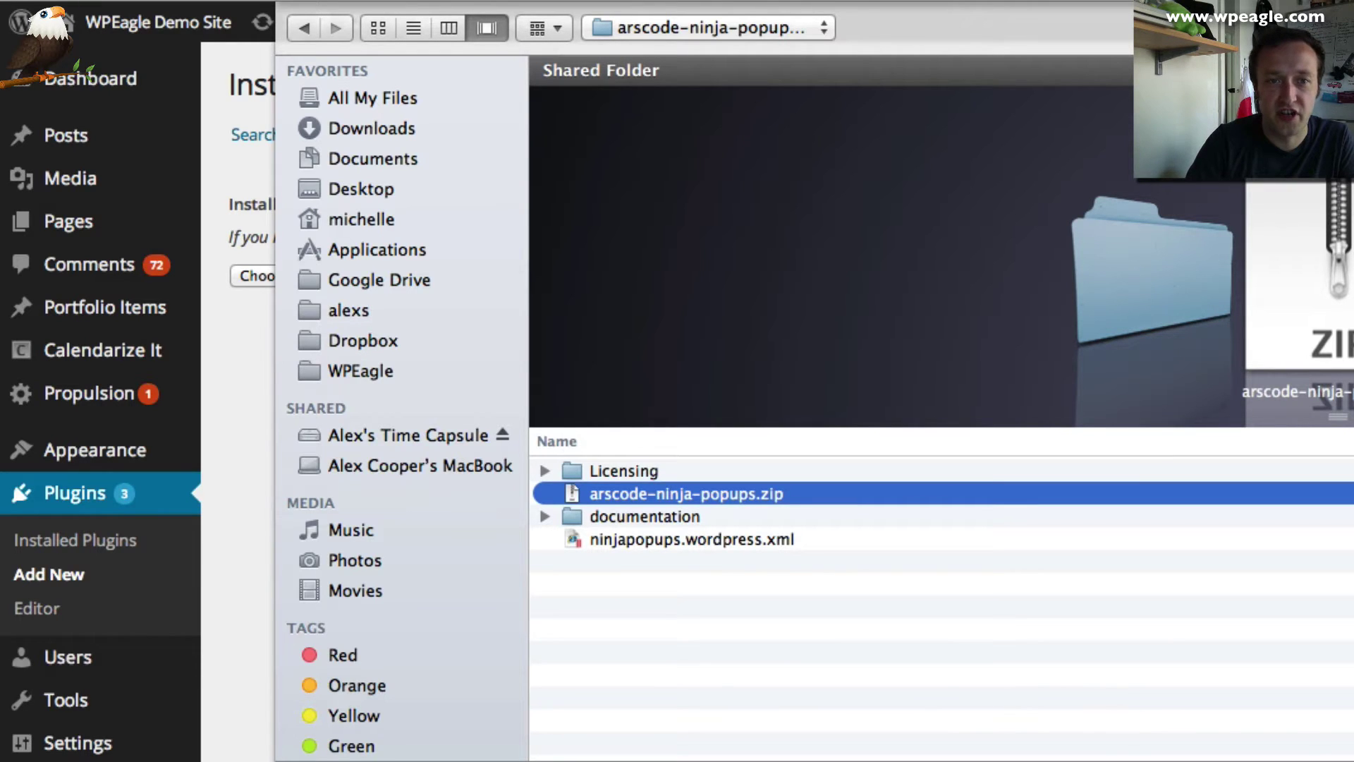
key(Return)
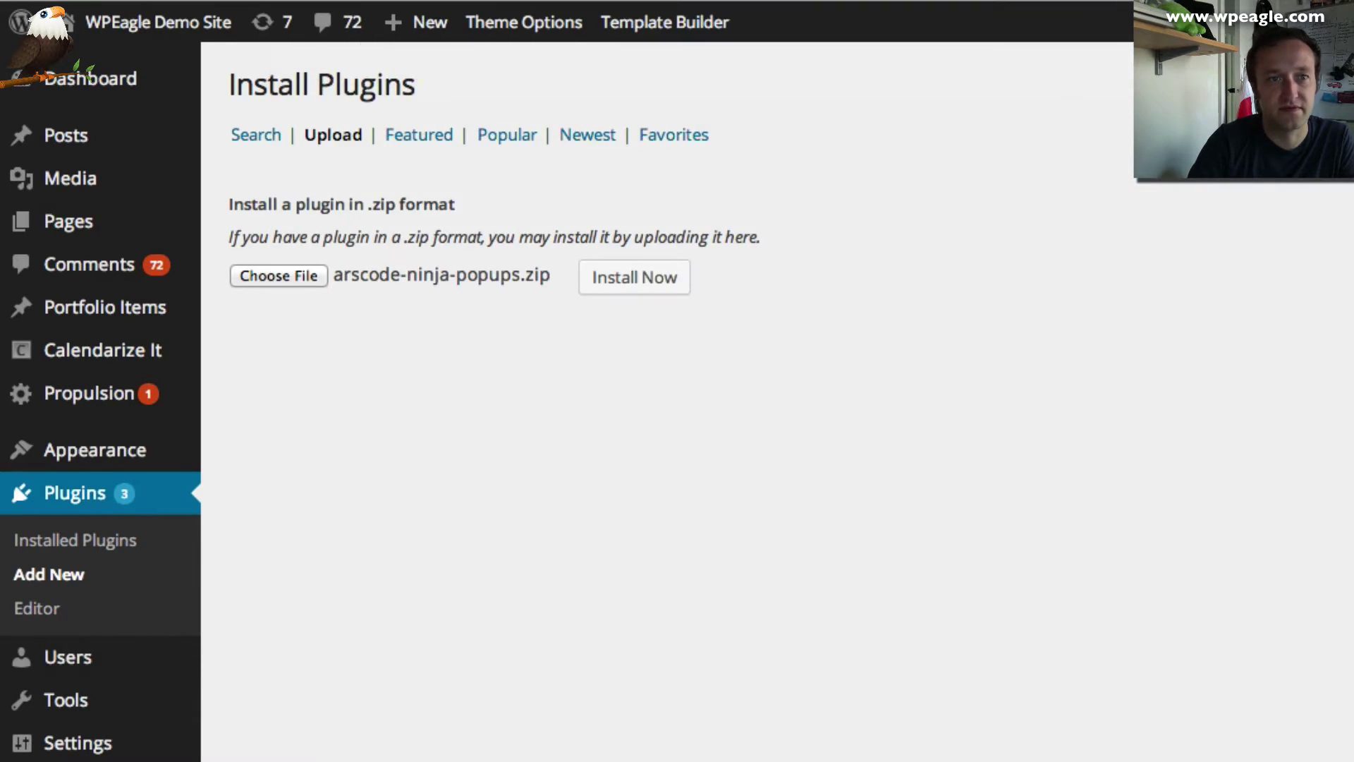
click(659, 279)
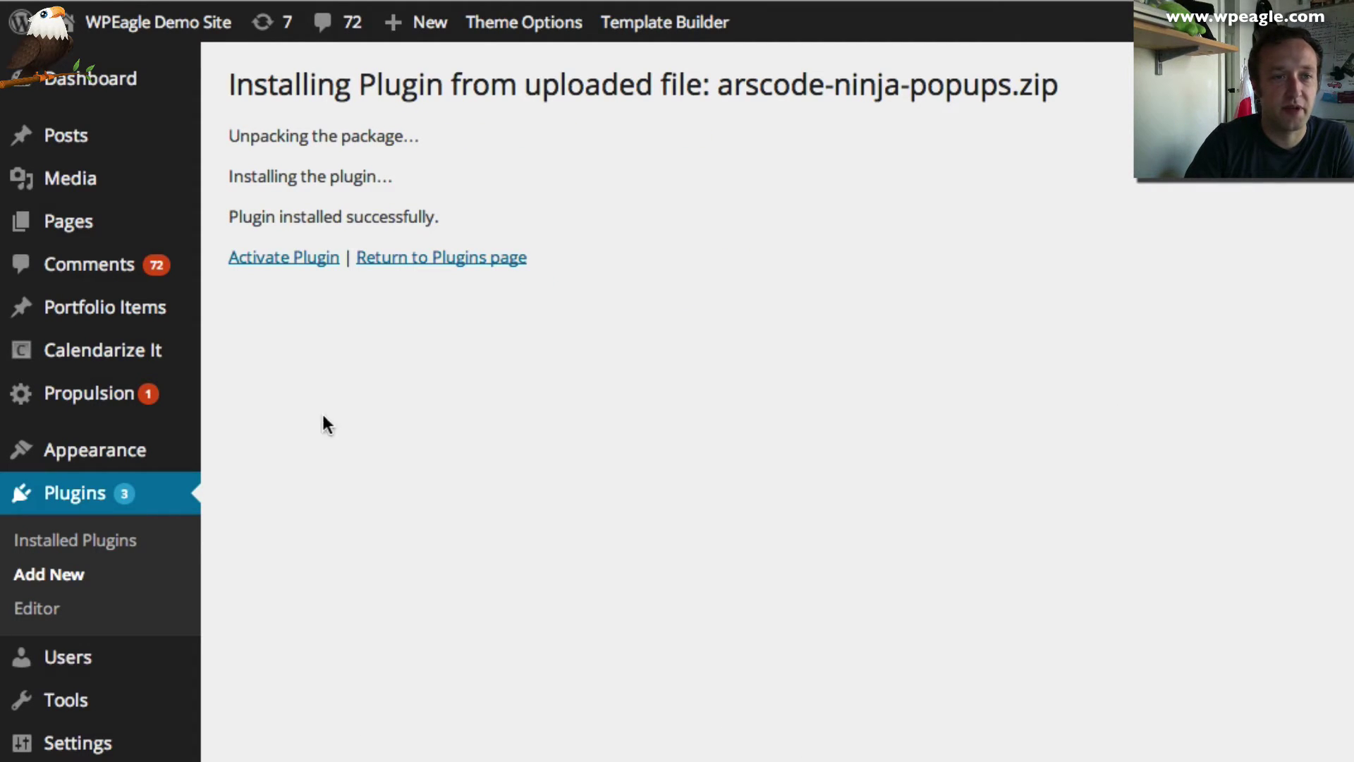
click(283, 263)
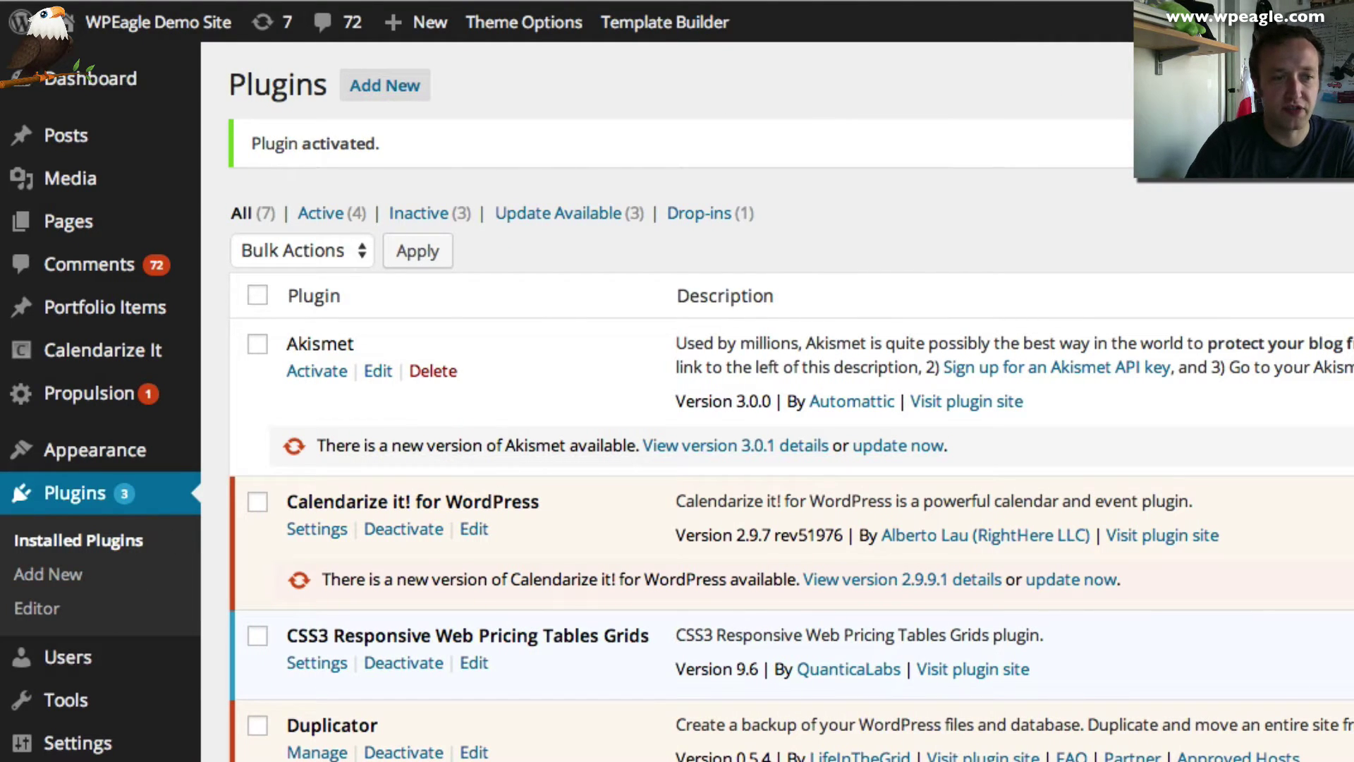
- Create a new Ninja Popups popup titled "My Demo Popup"
mouse_move(87, 529)
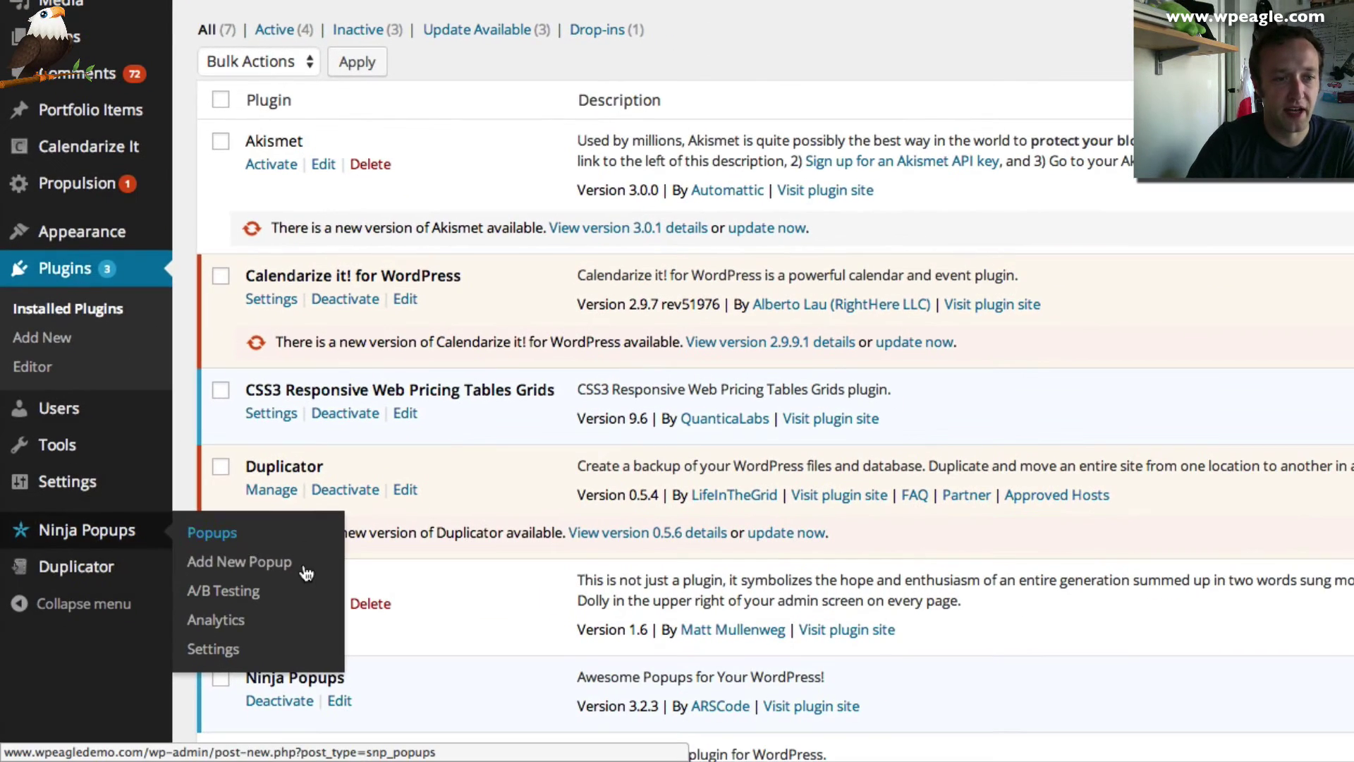
click(302, 569)
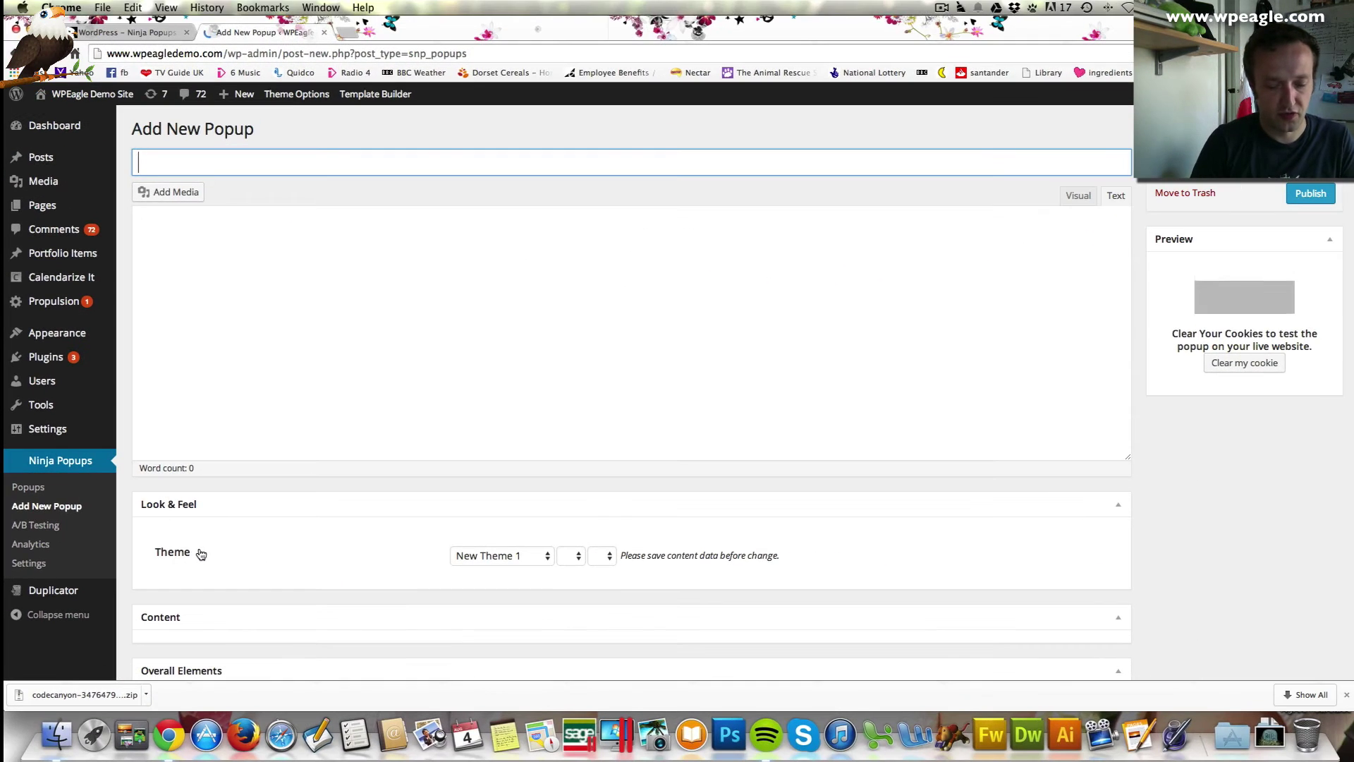
text(My Demo )
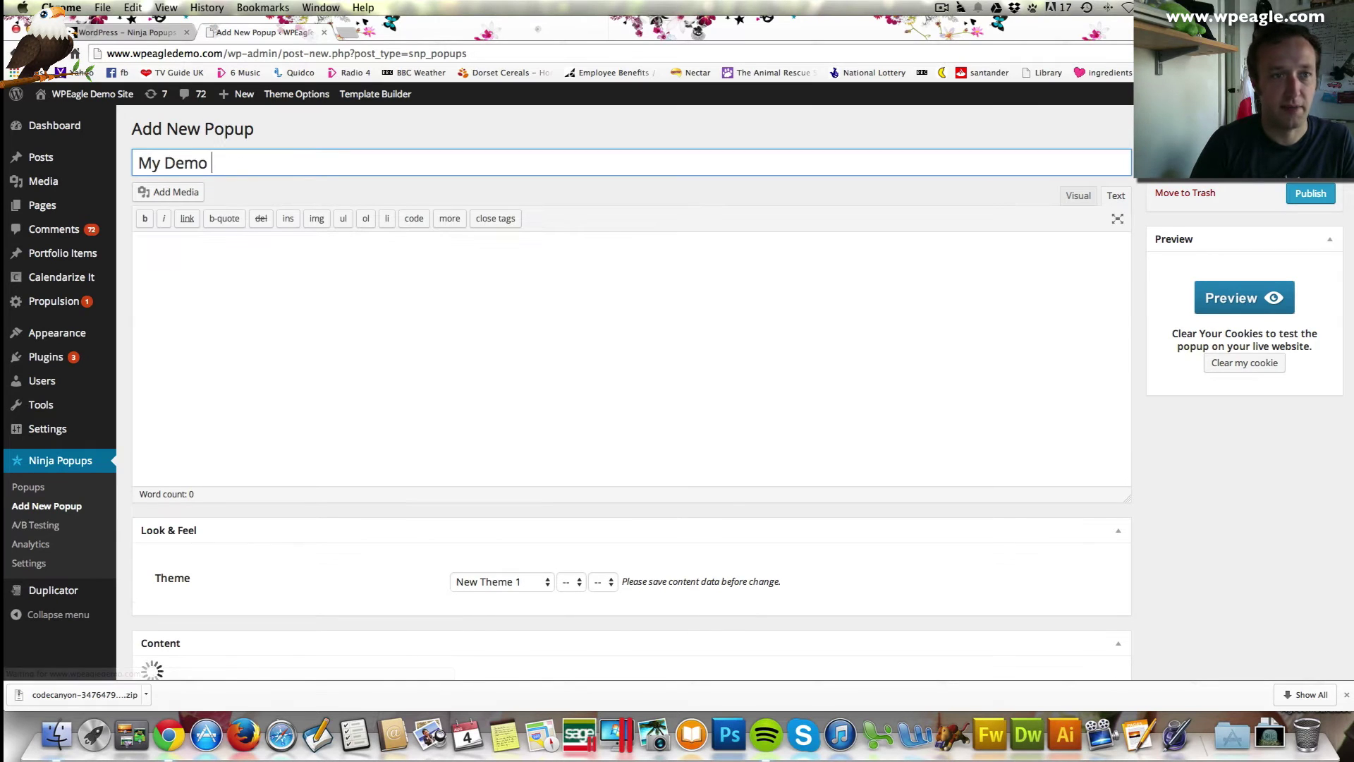
text(Popup)
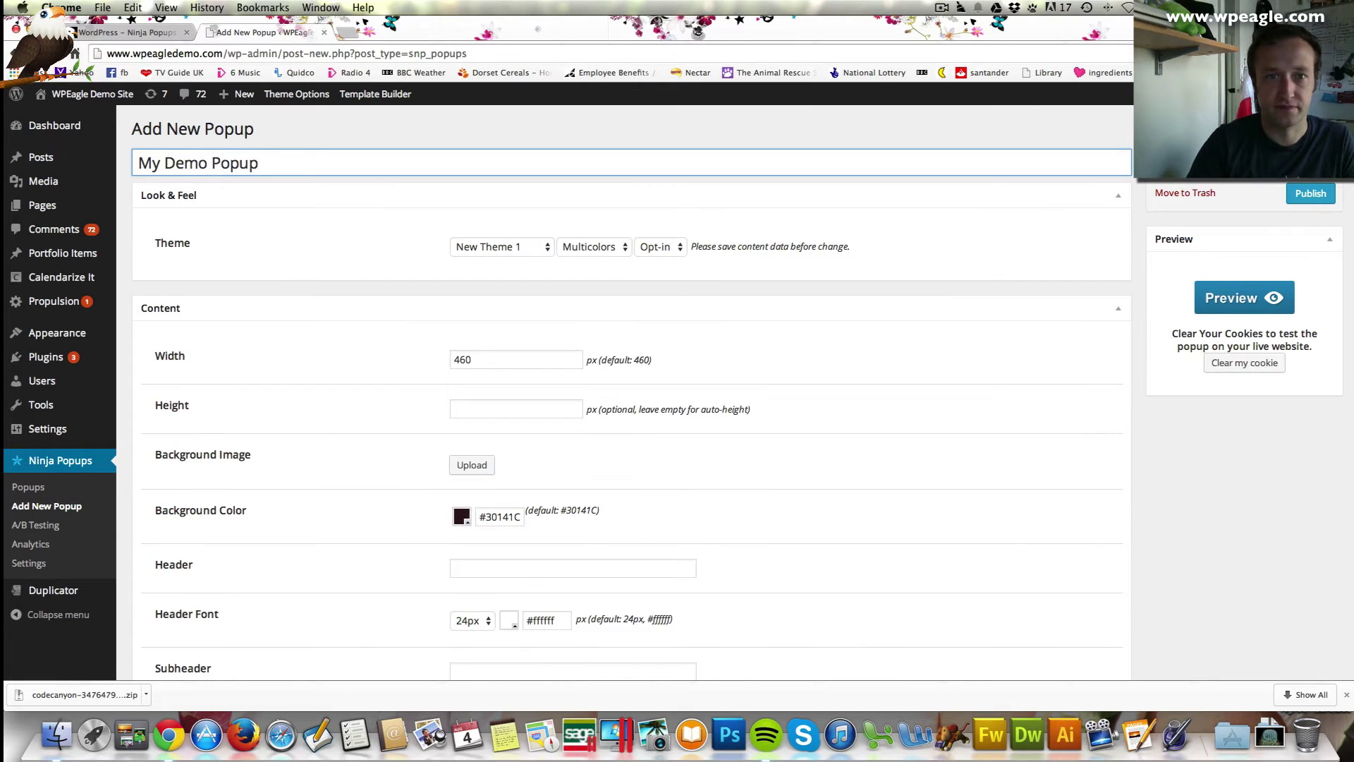
- Try New Theme 3, New Theme 6 and New Theme 7 as the popup's theme
click(531, 244)
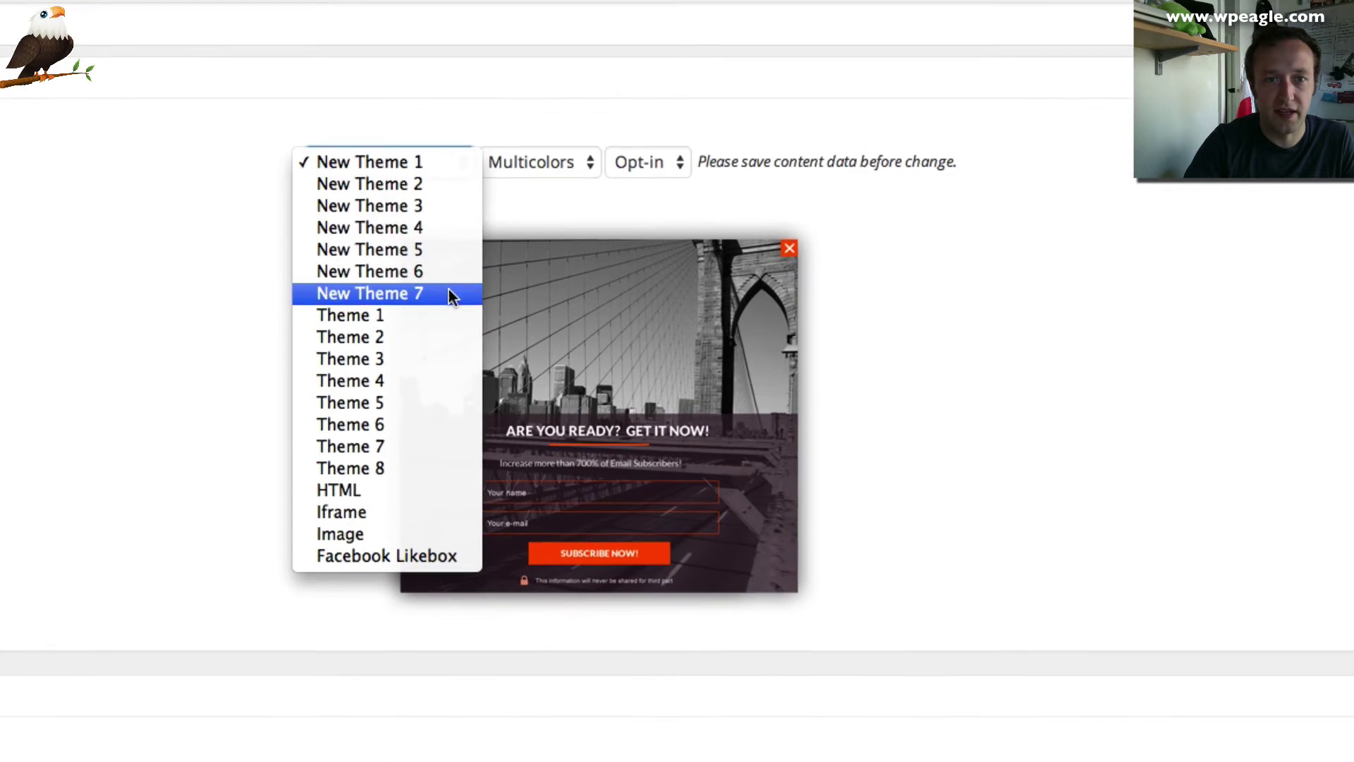
click(544, 272)
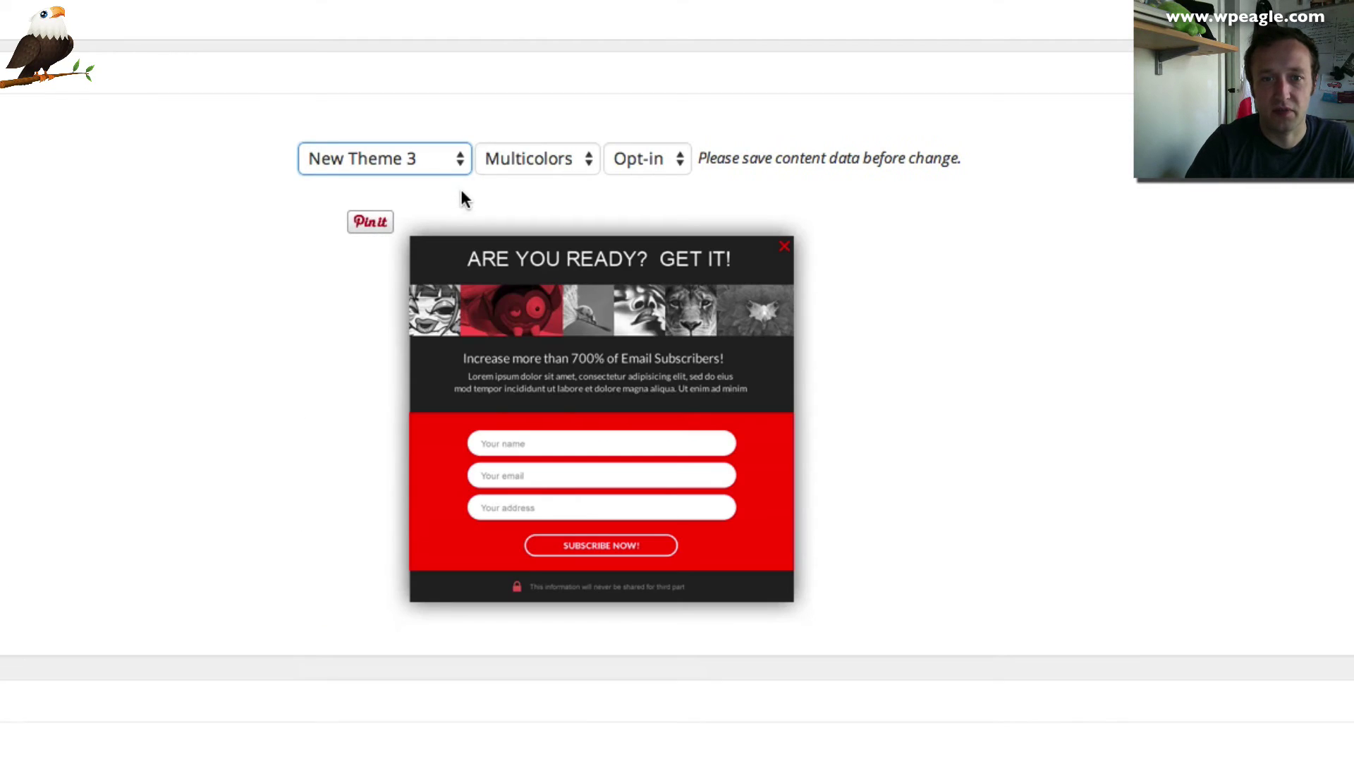
click(426, 152)
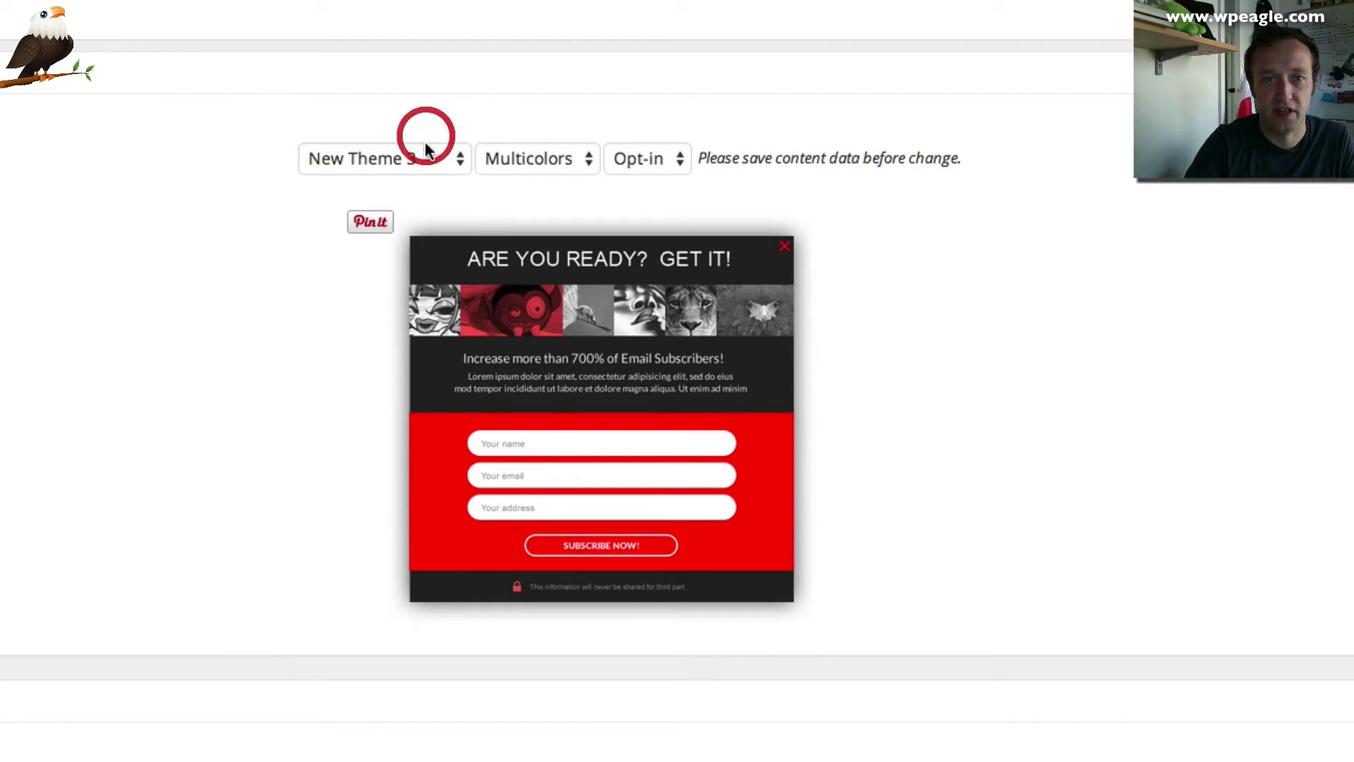
click(428, 224)
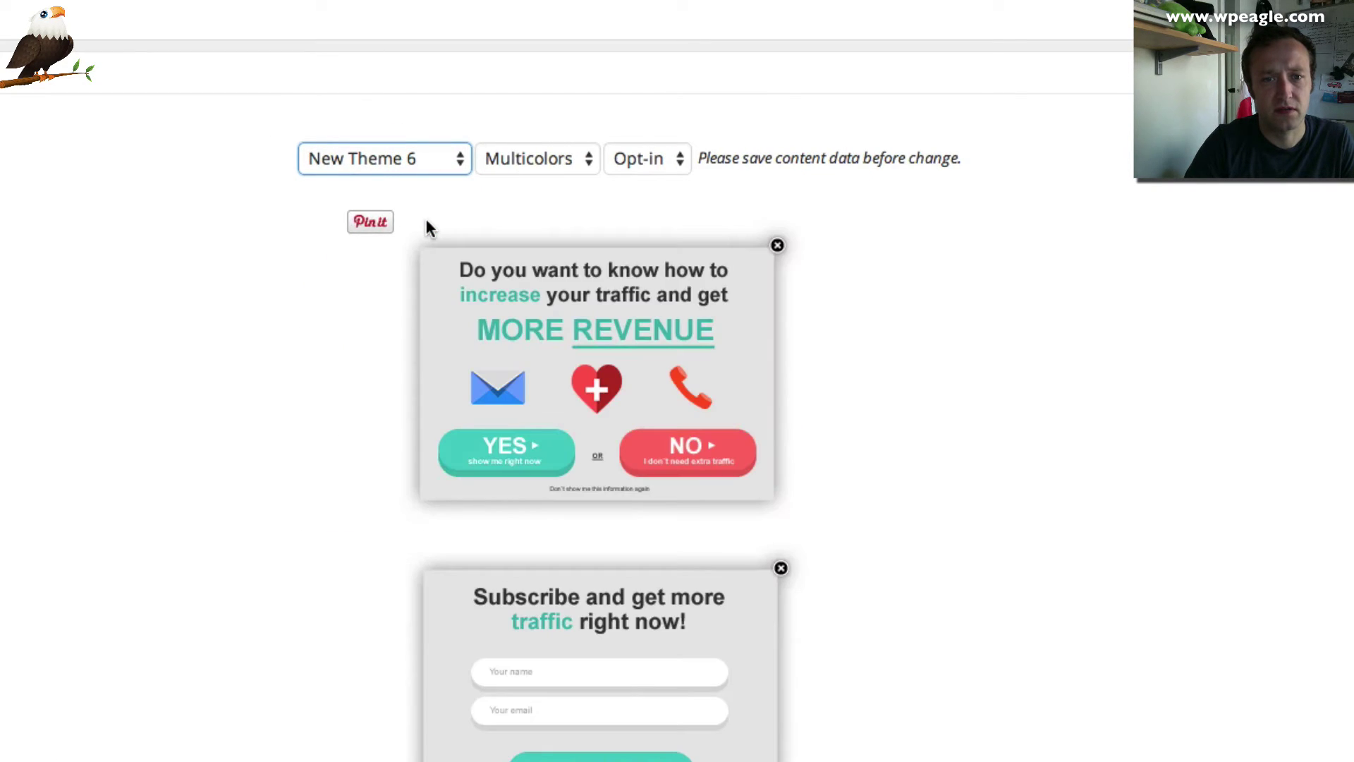
click(425, 157)
click(432, 178)
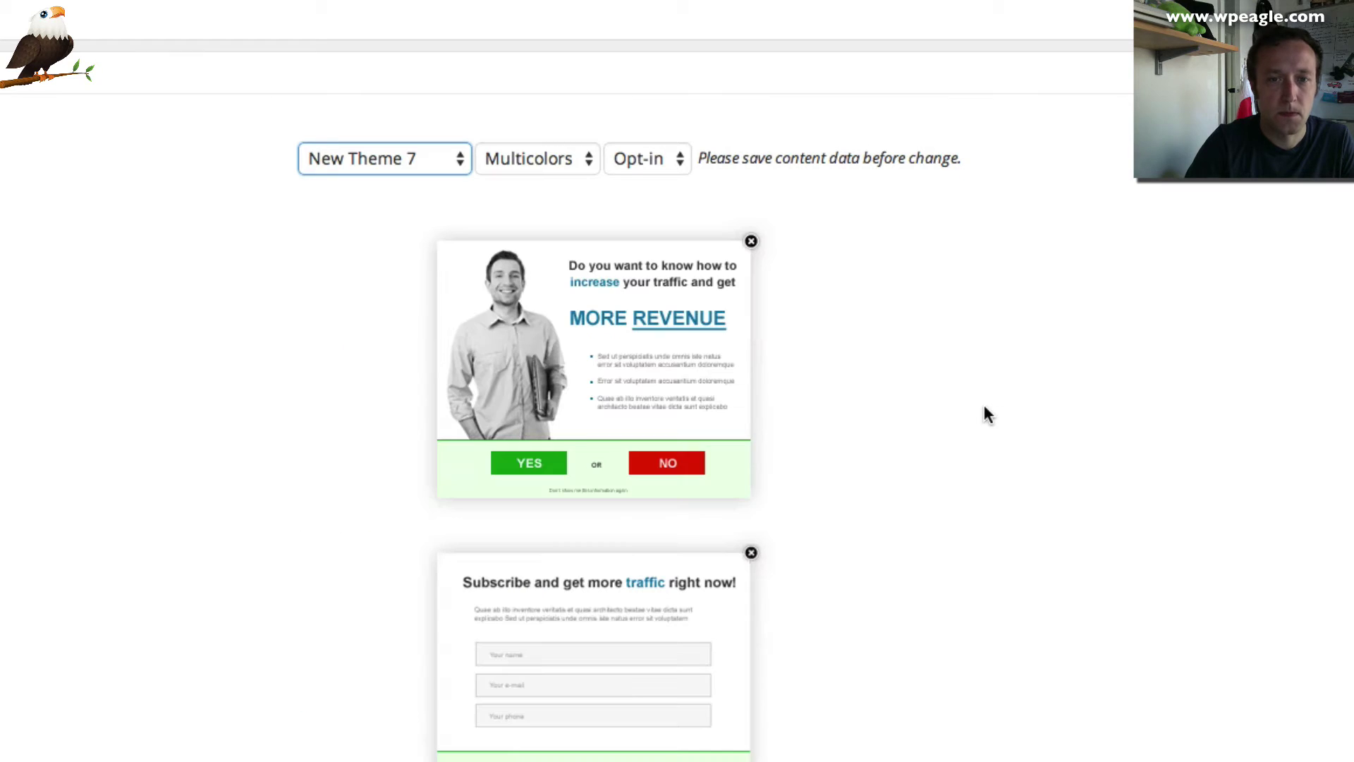
- Set the popup's theme to Theme 7 and look over its preview designs
click(412, 160)
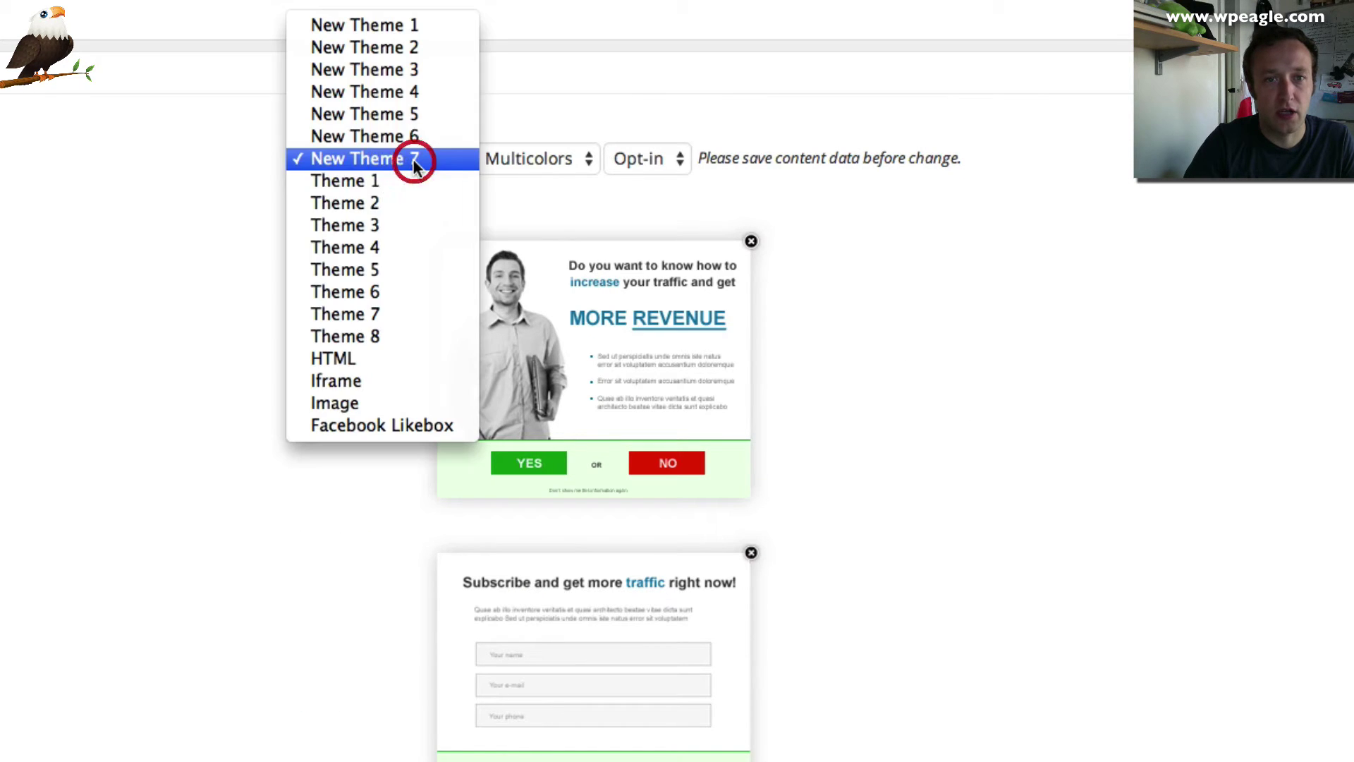
click(395, 315)
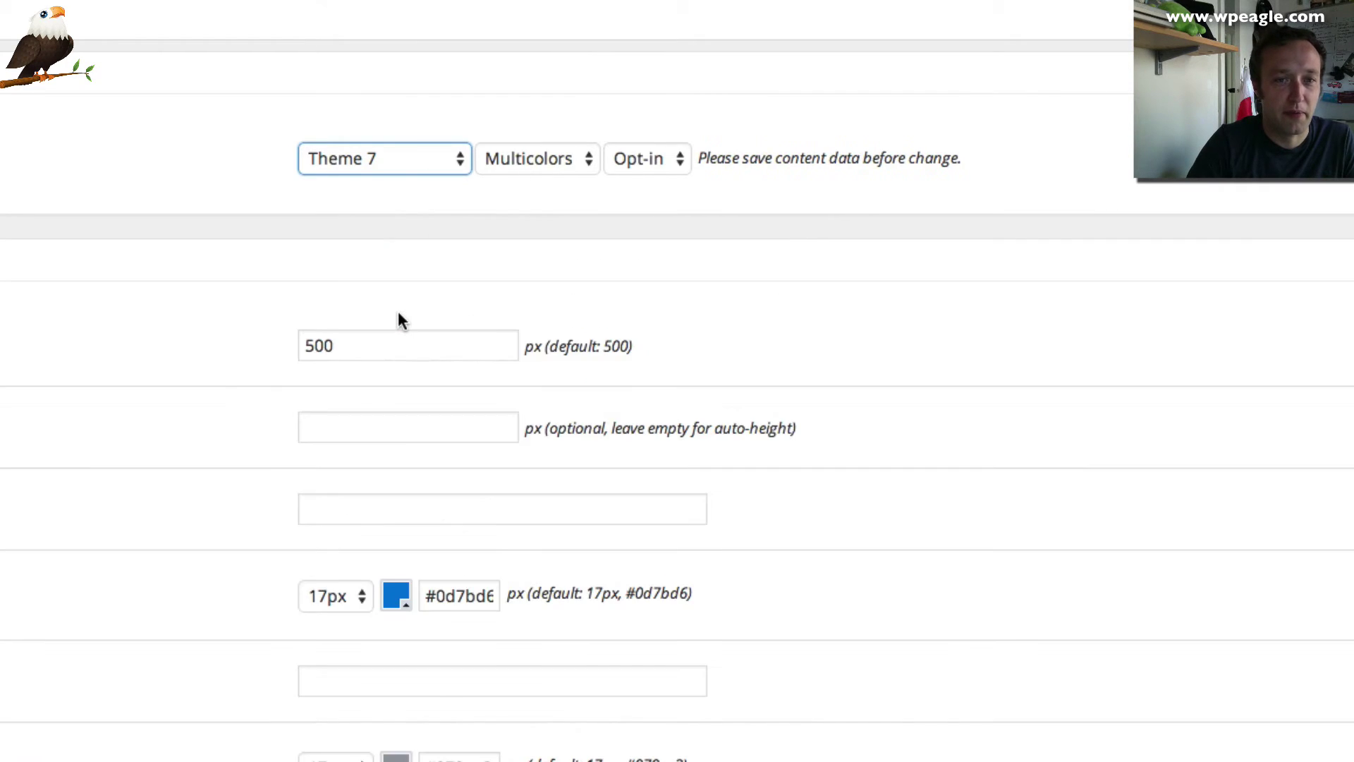
scroll(839, 276, down, 5)
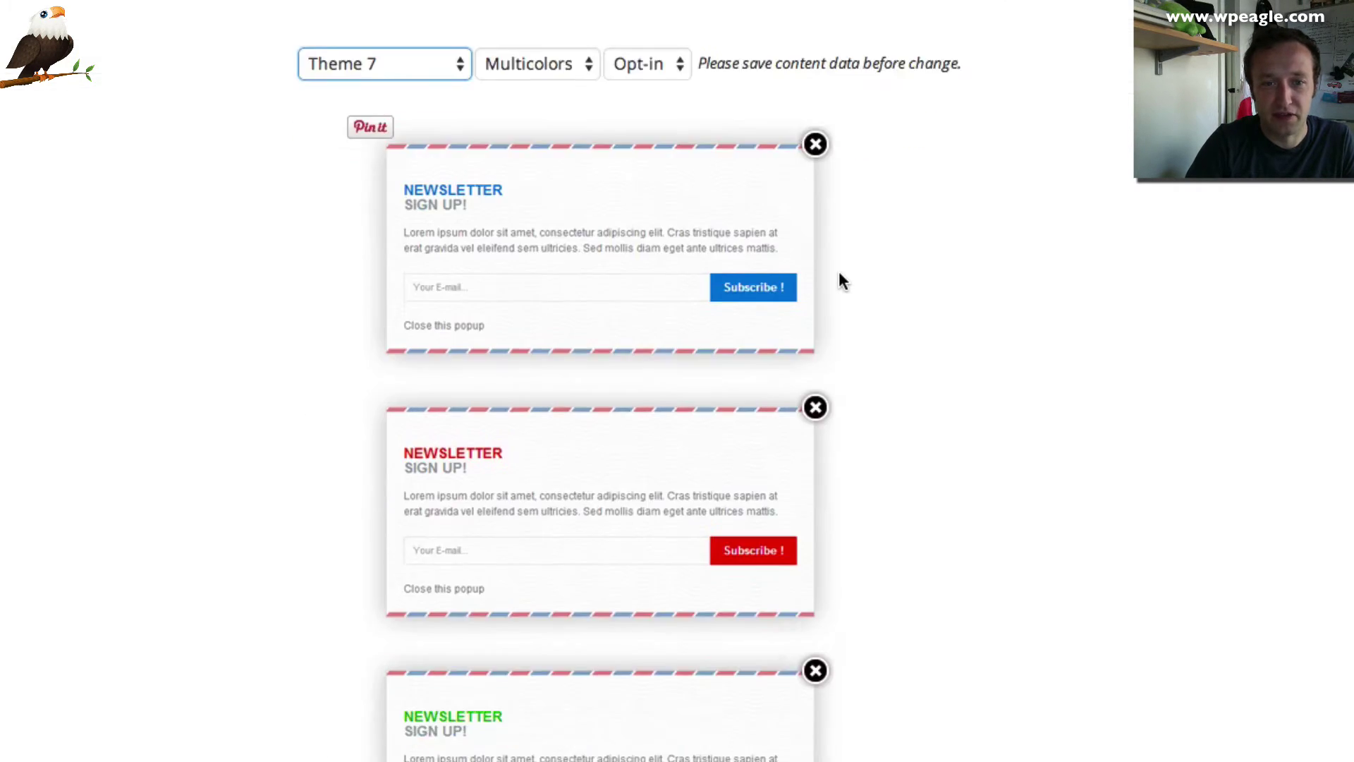
scroll(839, 277, up, 6)
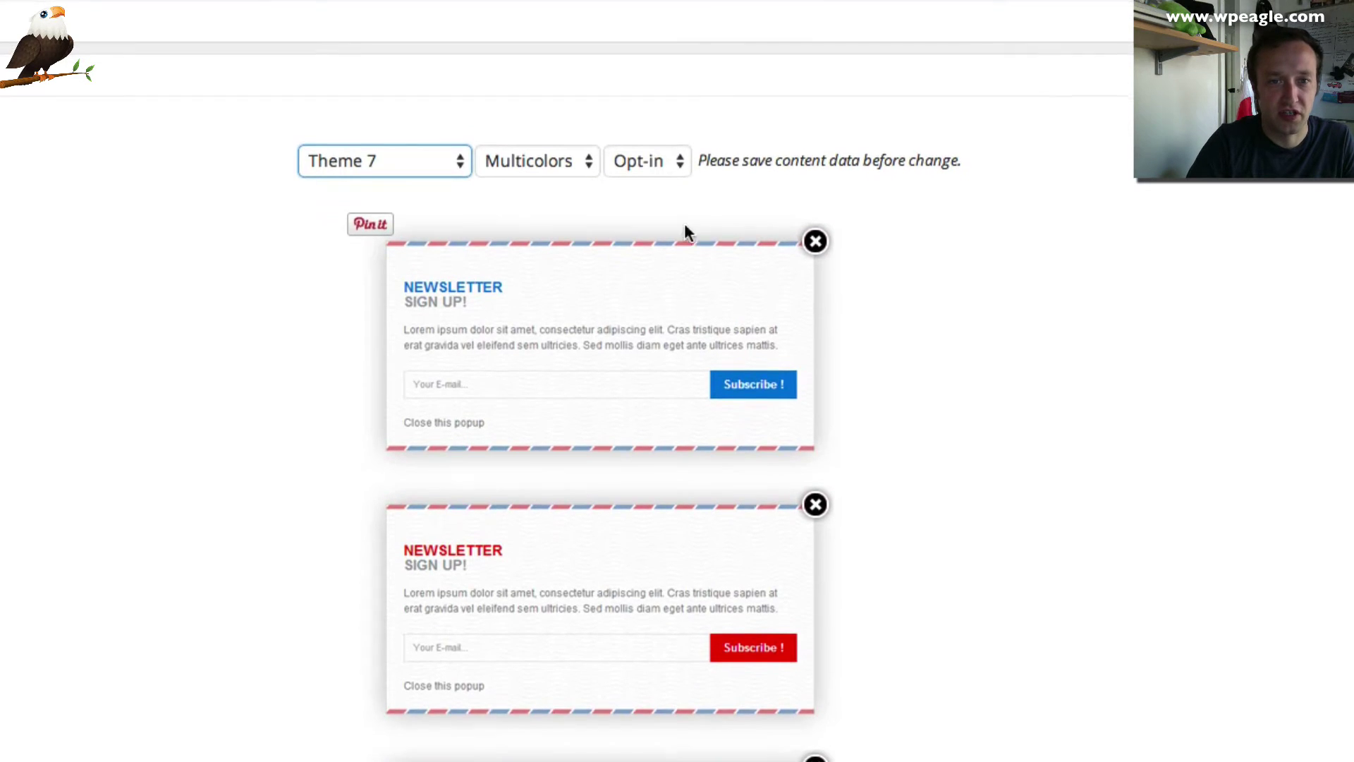
click(446, 158)
click(512, 113)
- Set the popup's Header Line 1 to "GET THE NEWSLETTER"
scroll(308, 172, down, 3)
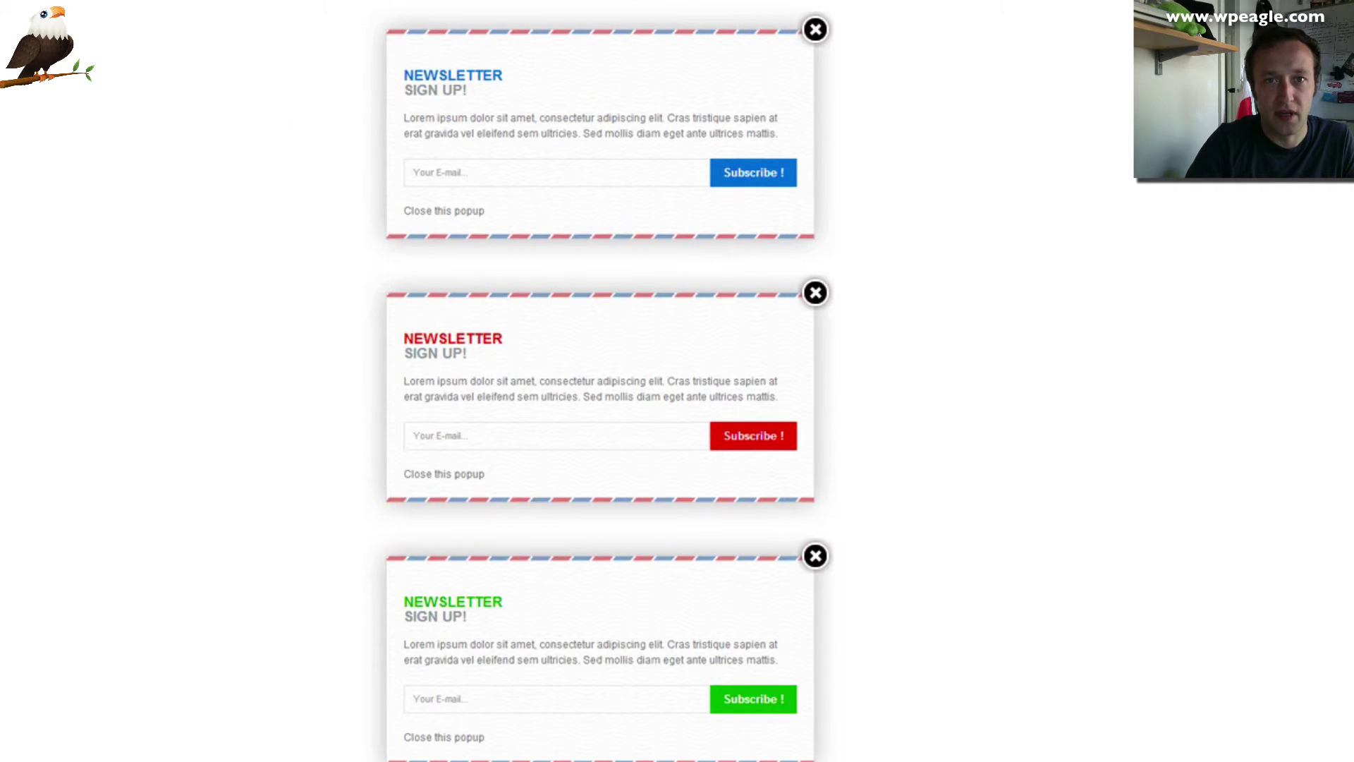
scroll(663, 43, down, 8)
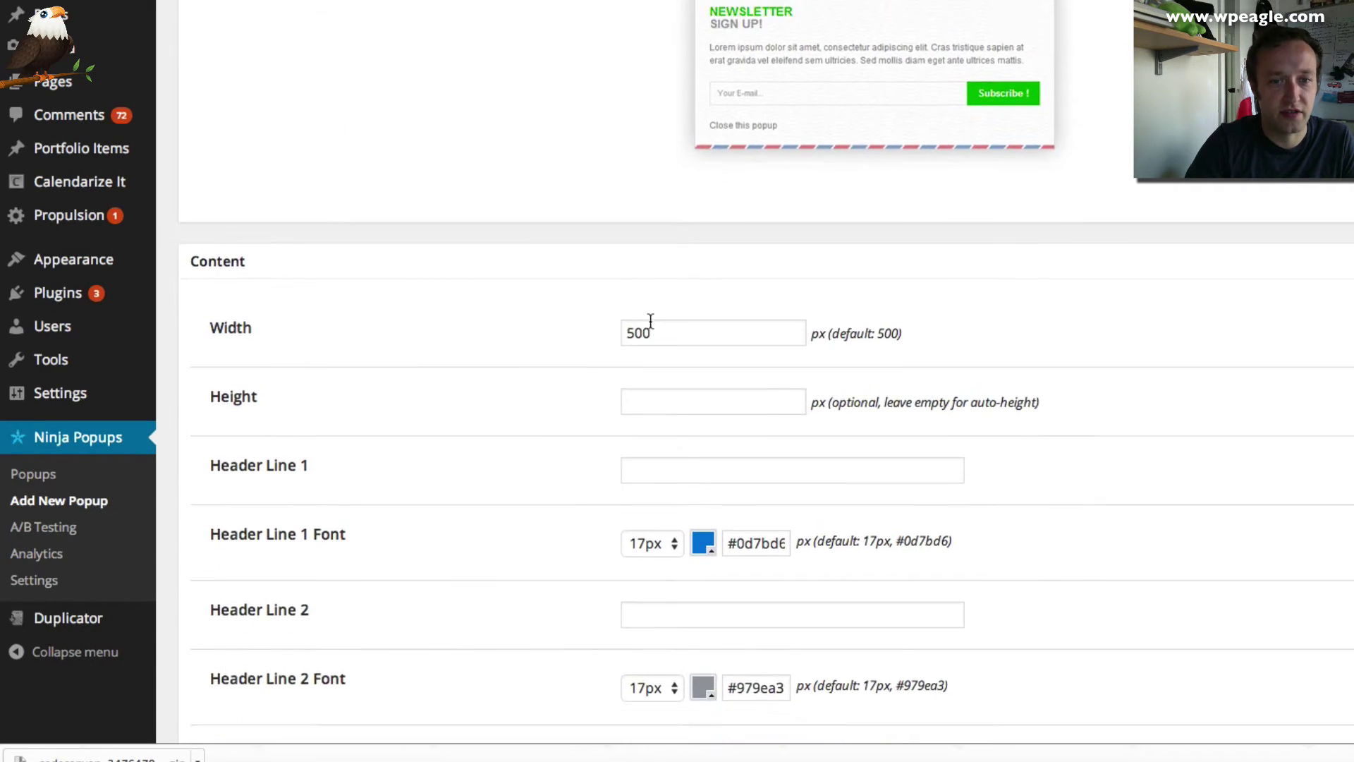
scroll(649, 319, down, 2)
click(737, 310)
scroll(747, 295, up, 10)
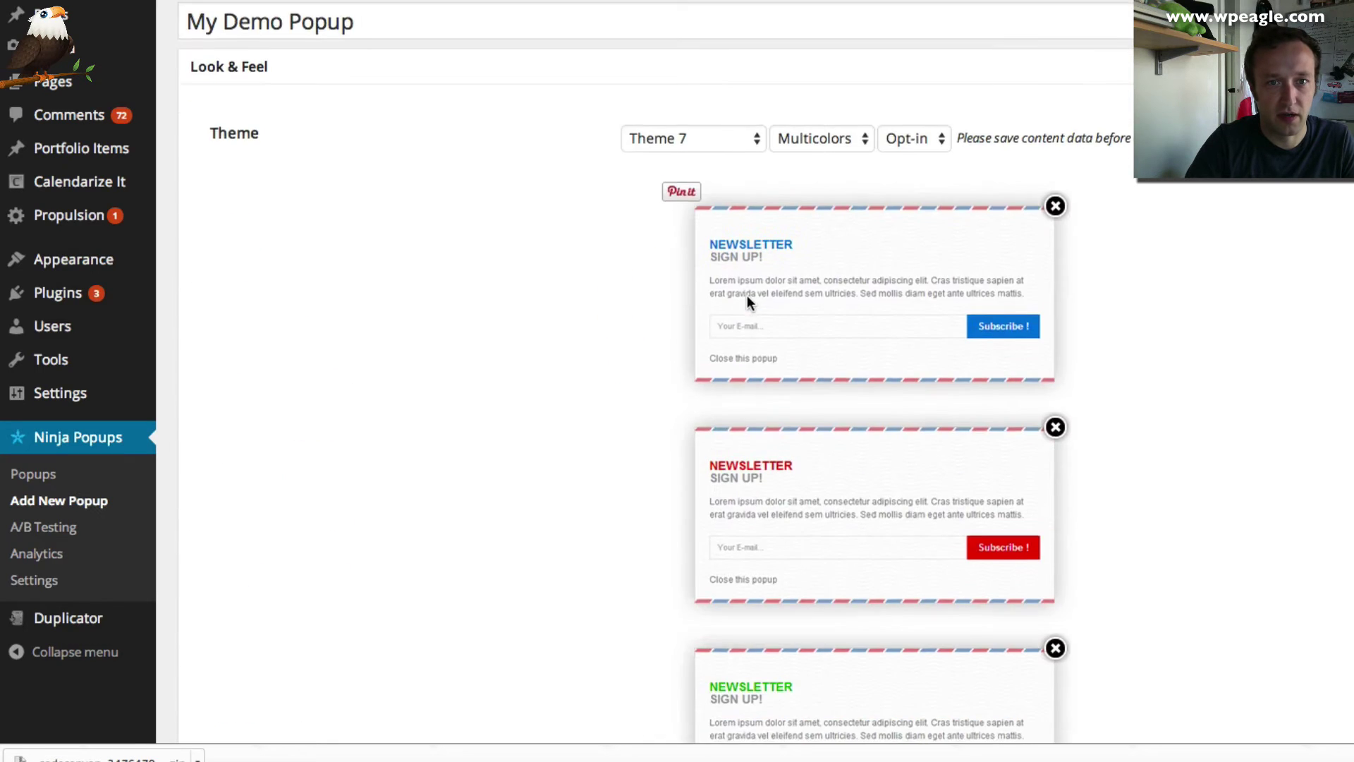
scroll(747, 294, down, 10)
text(GET THE NEW)
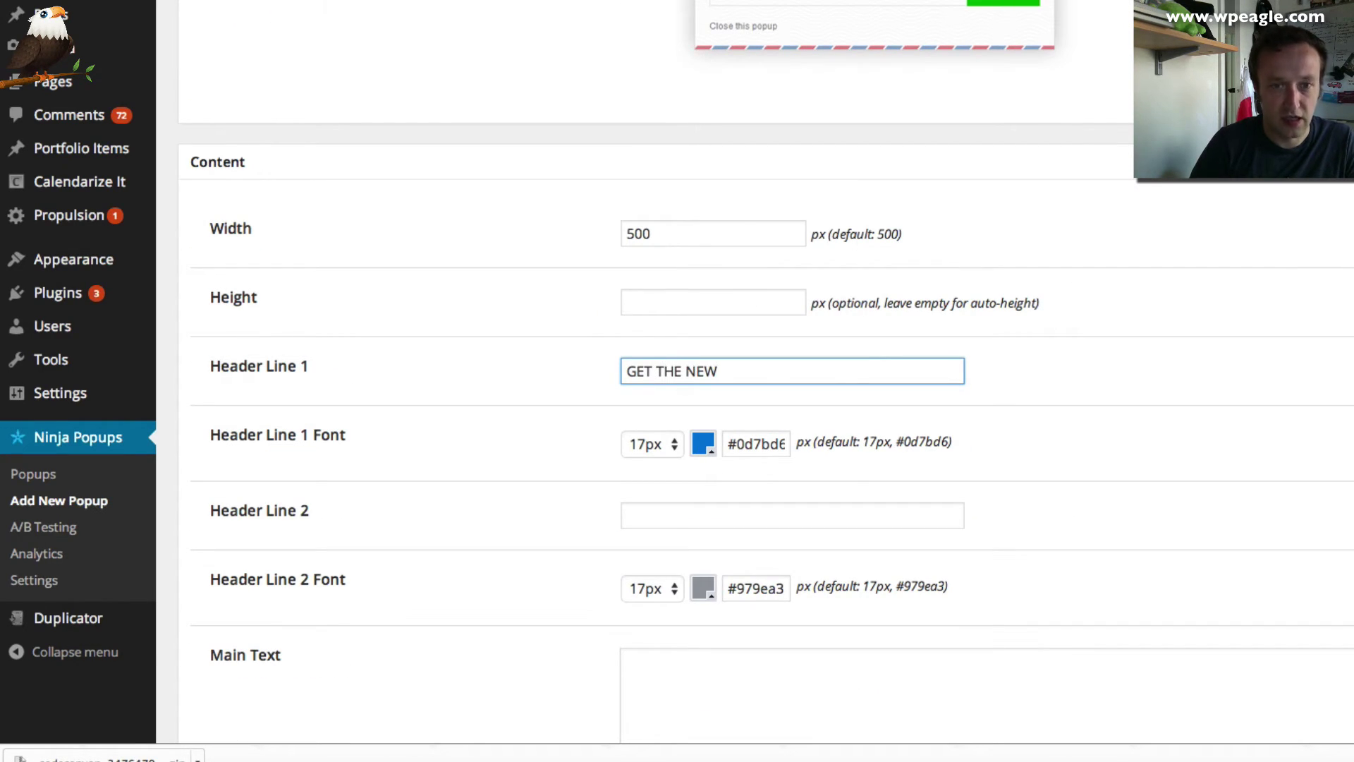
text(SLETTER)
- Set the popup's Header Line 2 to "Sign-up Today For Free Tips!"
key(Tab)
key(Tab)
text(§)
key(super+z)
key(Tab)
text(Sign-up Today For Free )
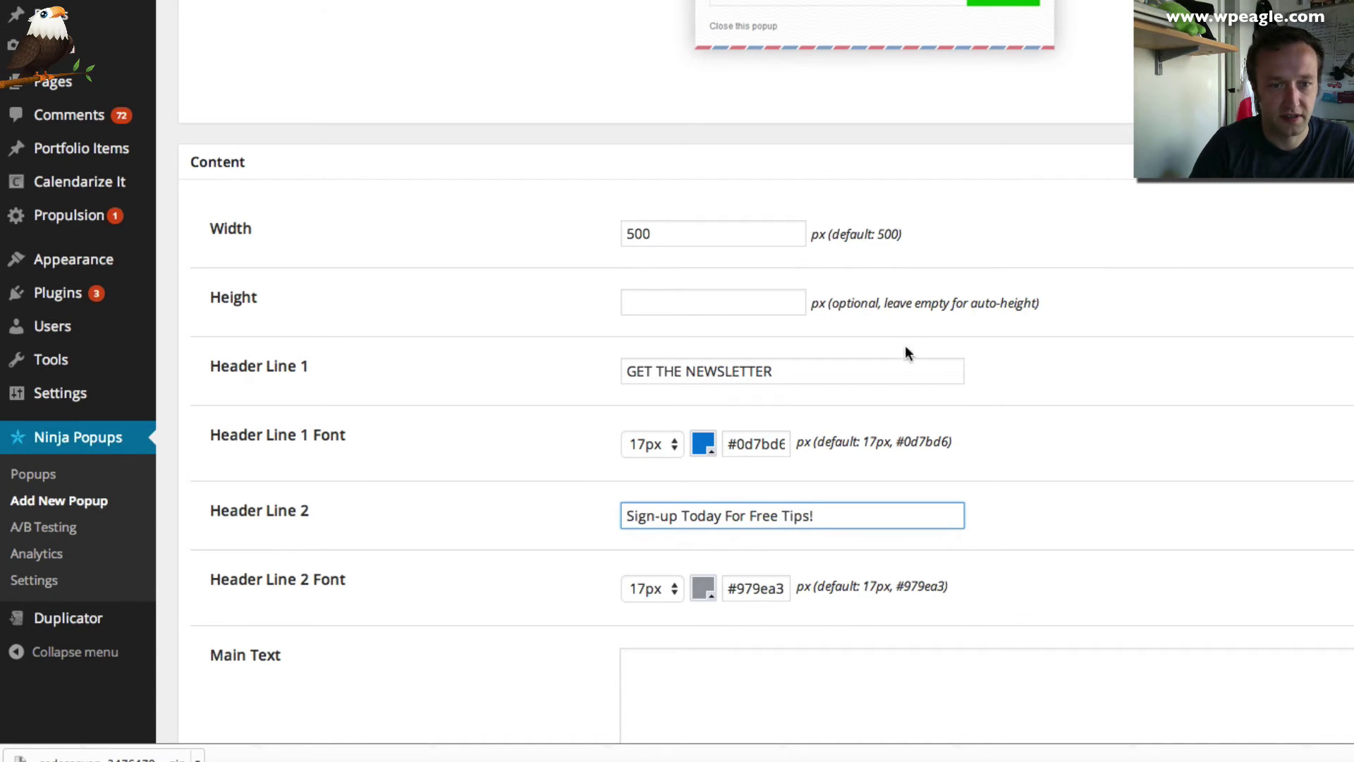
text(Tips!)
- Set the popup's Main Text to "Here's some blerb about our excellent newsletter that you can get straight in your inbox."
scroll(611, 303, up, 4)
scroll(610, 306, down, 10)
click(696, 101)
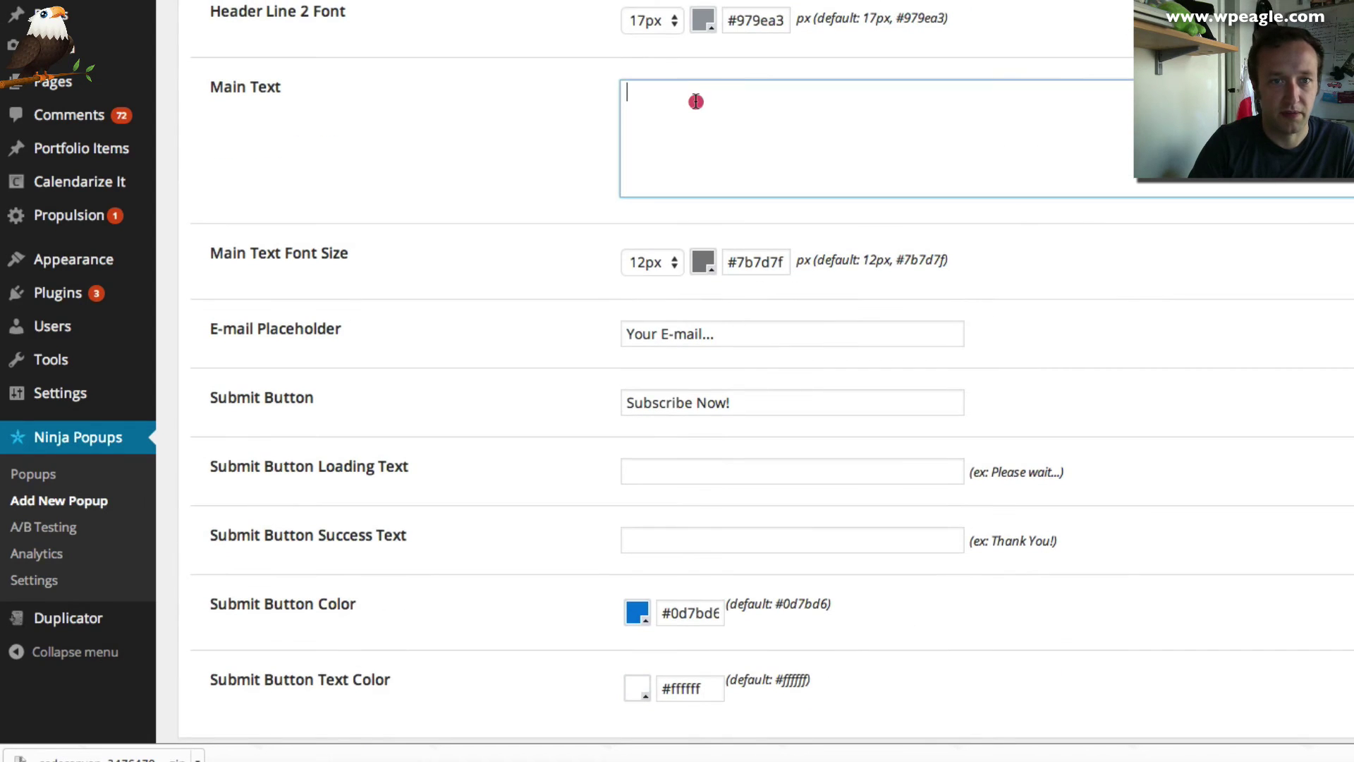
text(Here's some blerb about o)
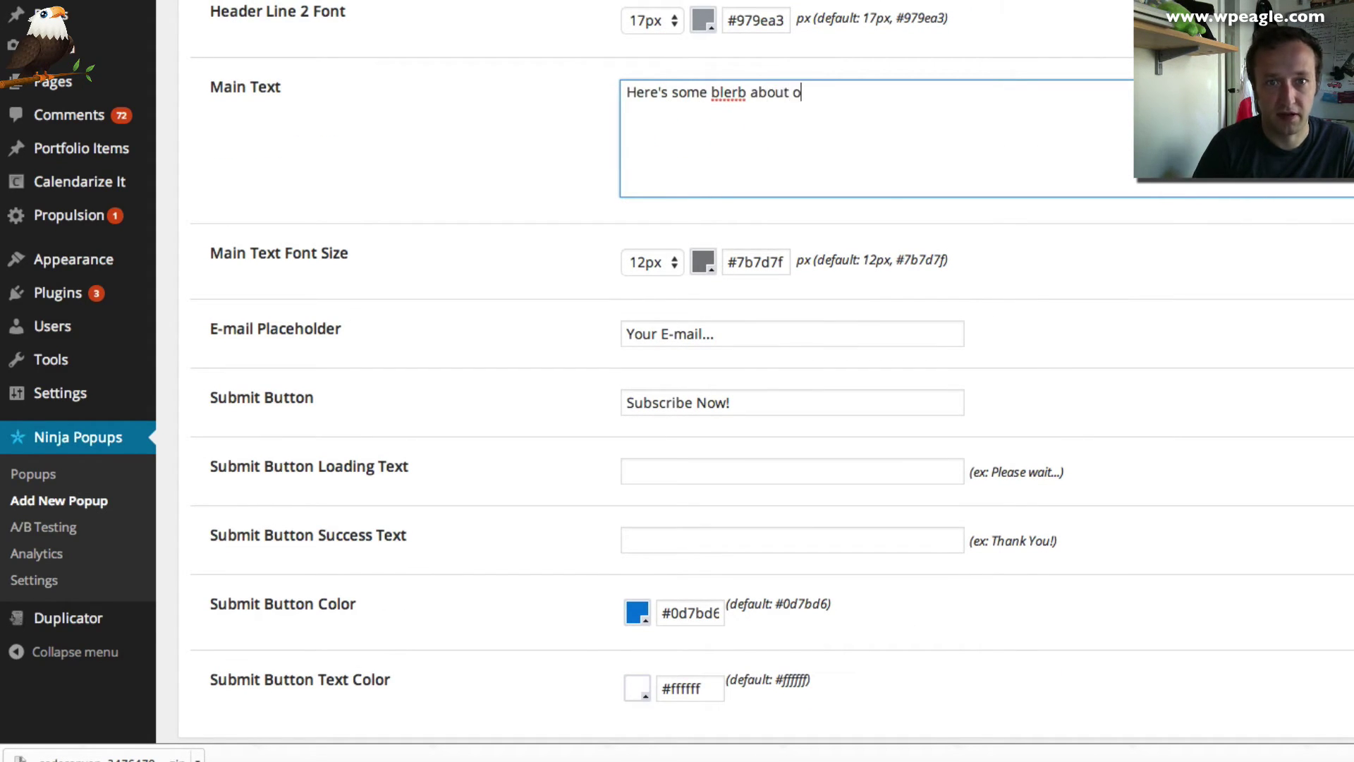
text(ur excellent ne)
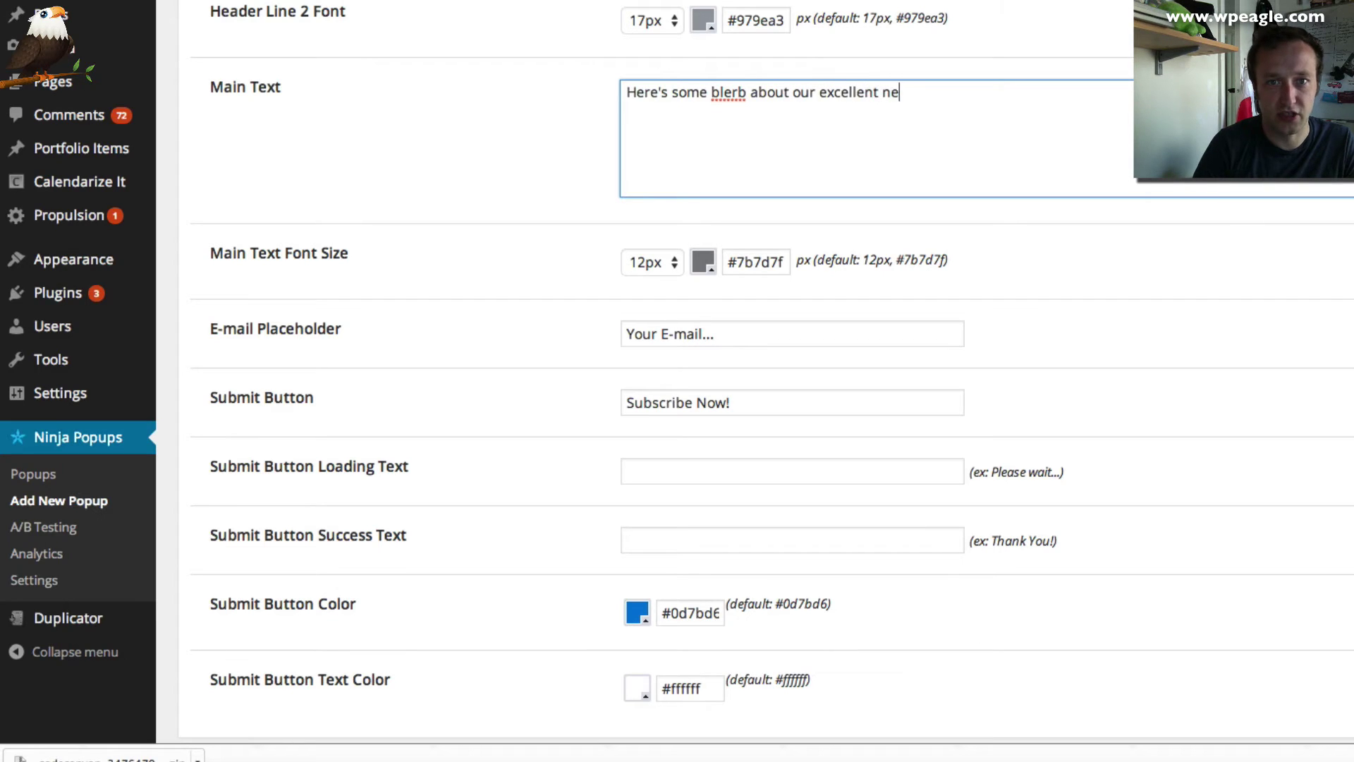
text(wsletter that yo)
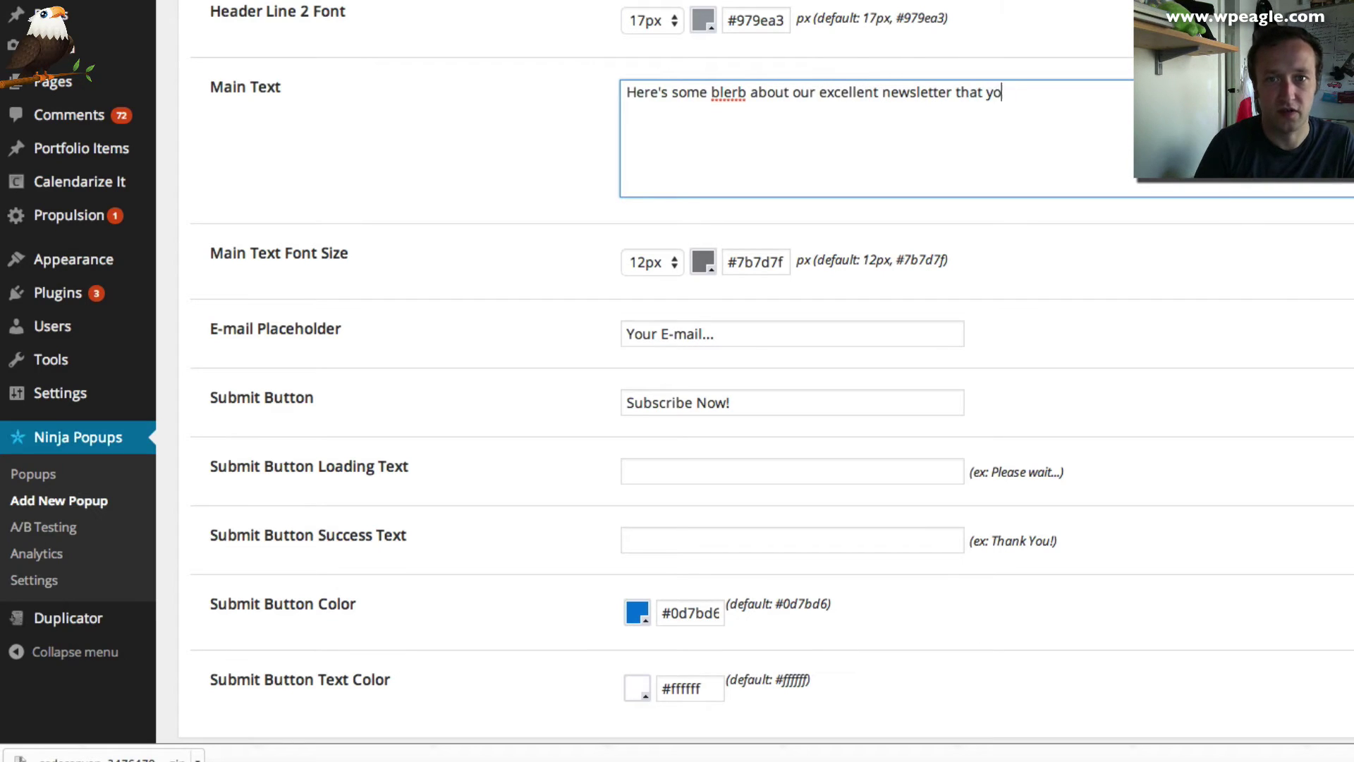
text(u can get straight in)
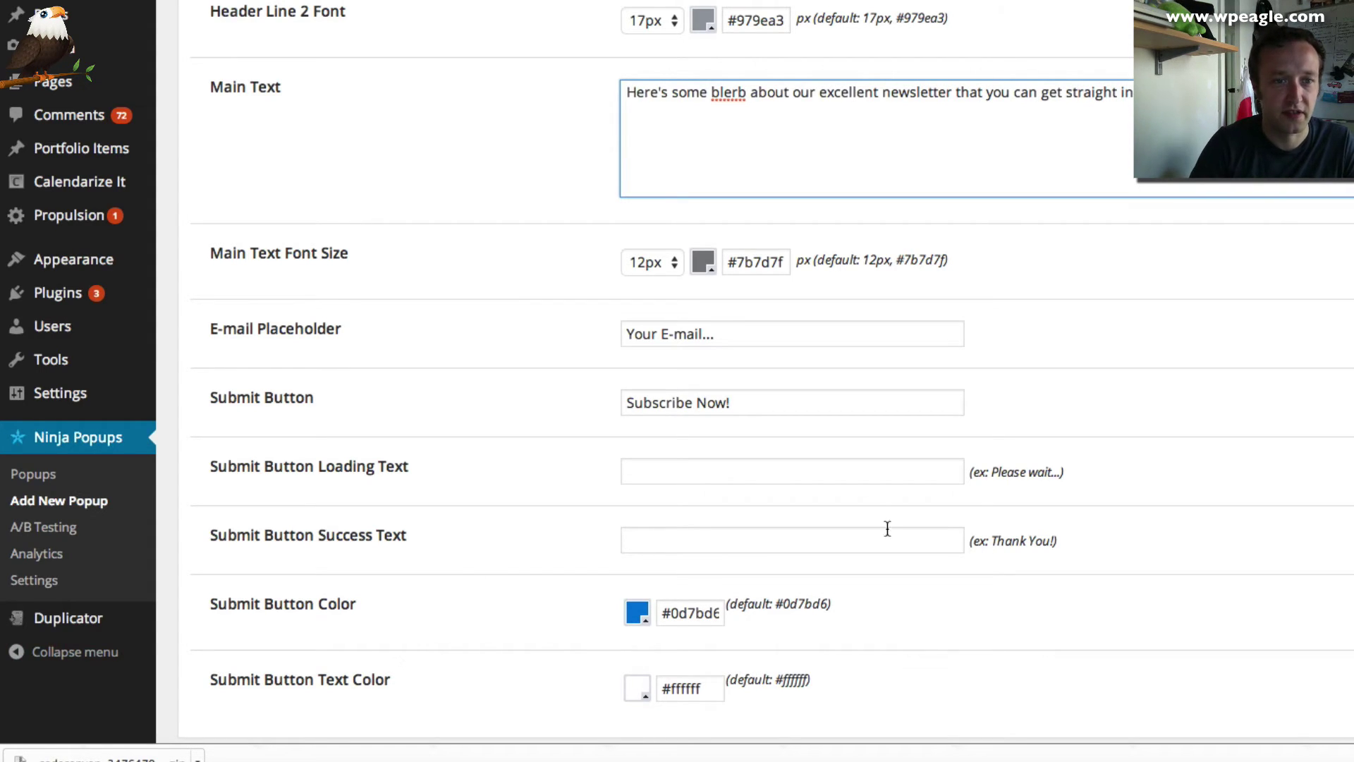
- Set Show Exit Popup to "When mouse leaves the browser viewport (Exit Intent)"
scroll(772, 315, down, 5)
scroll(772, 316, down, 3)
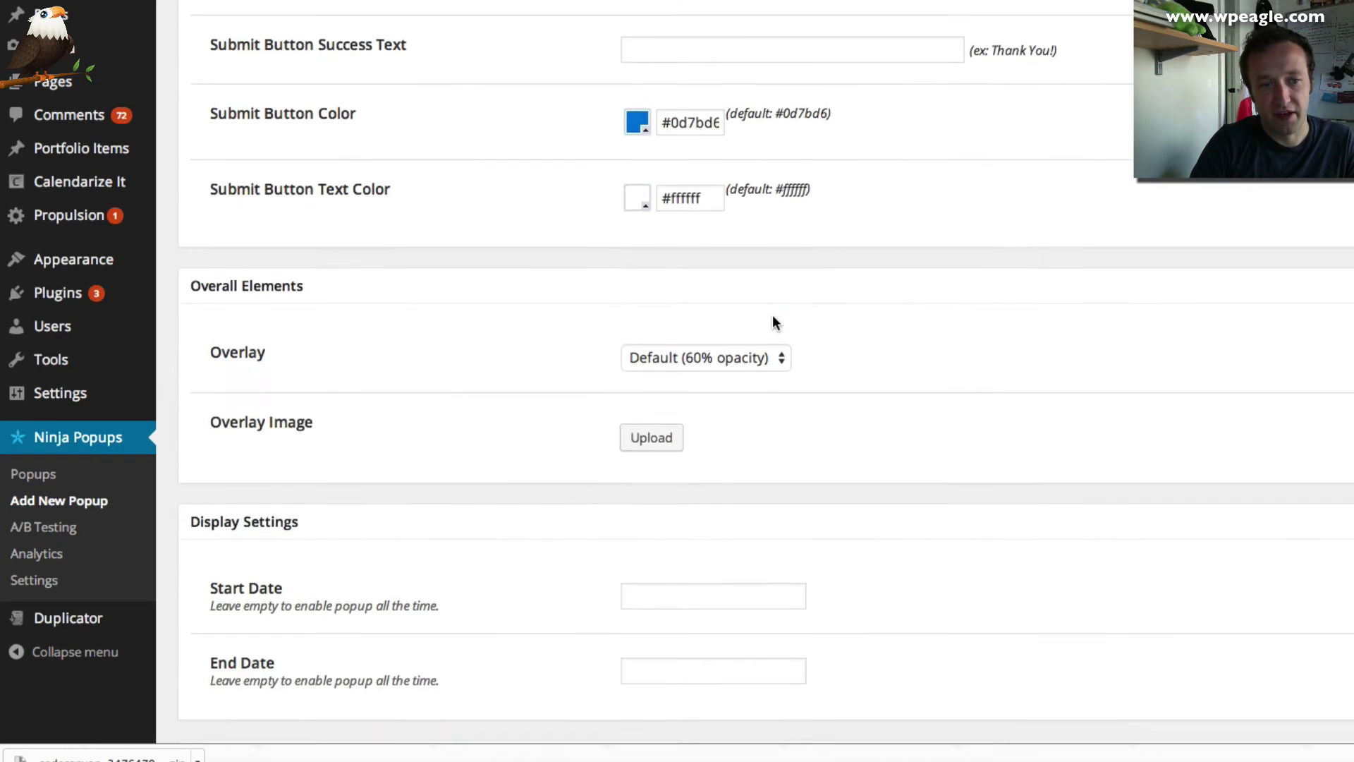
scroll(772, 332, down, 5)
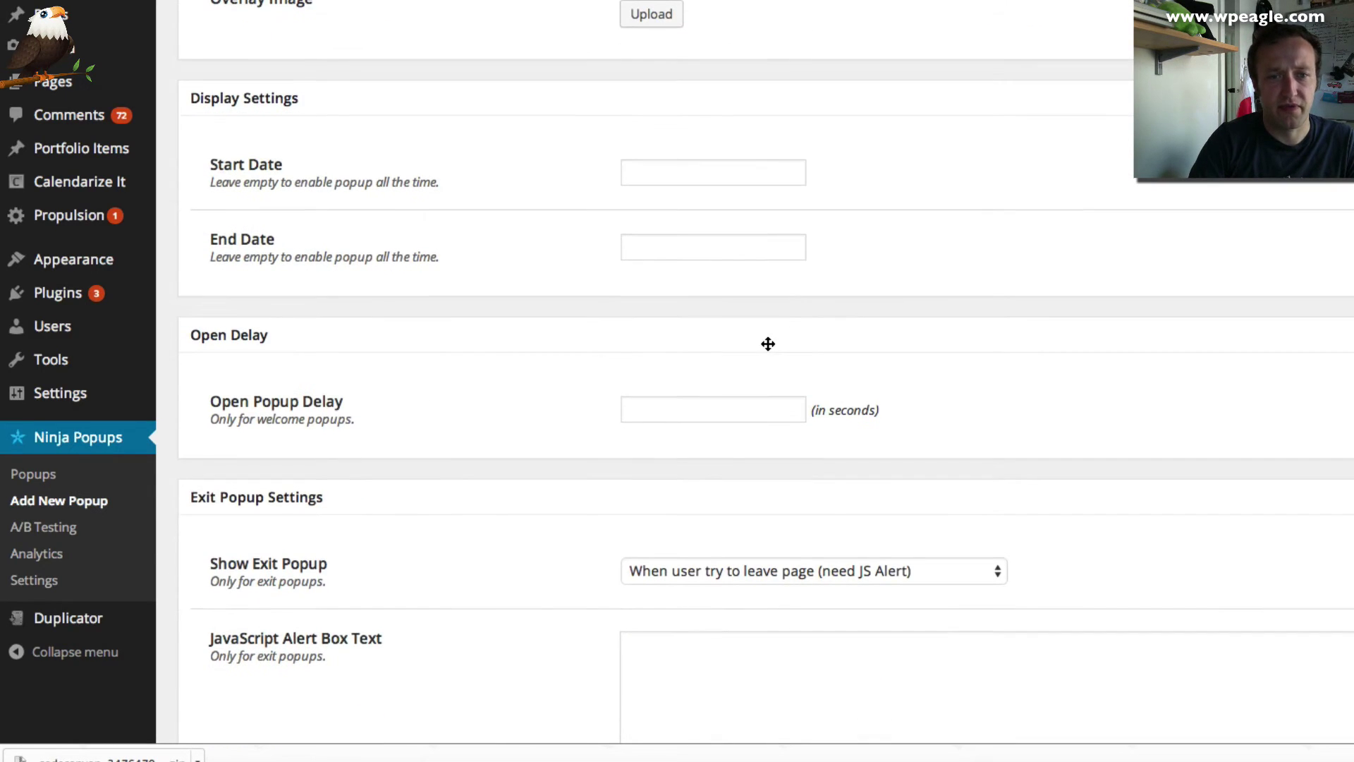
scroll(706, 423, down, 3)
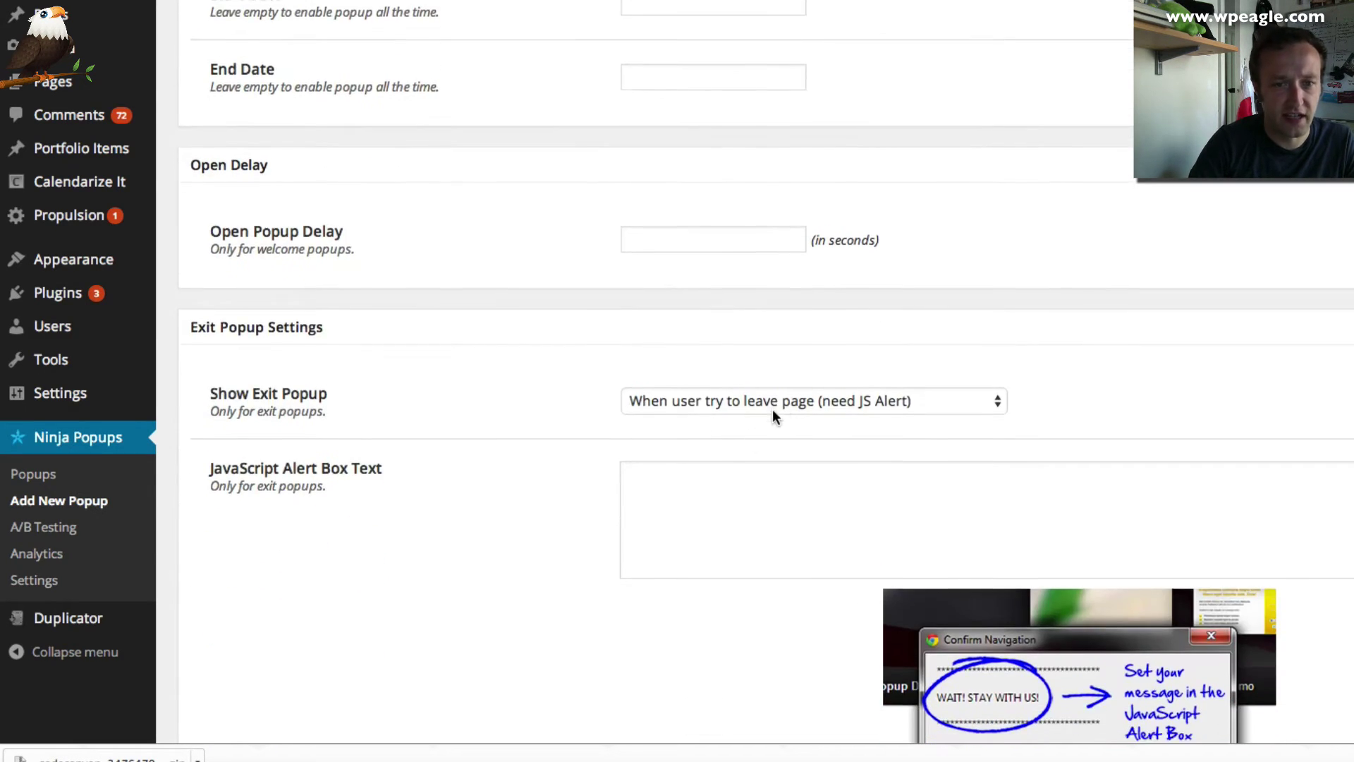
click(789, 396)
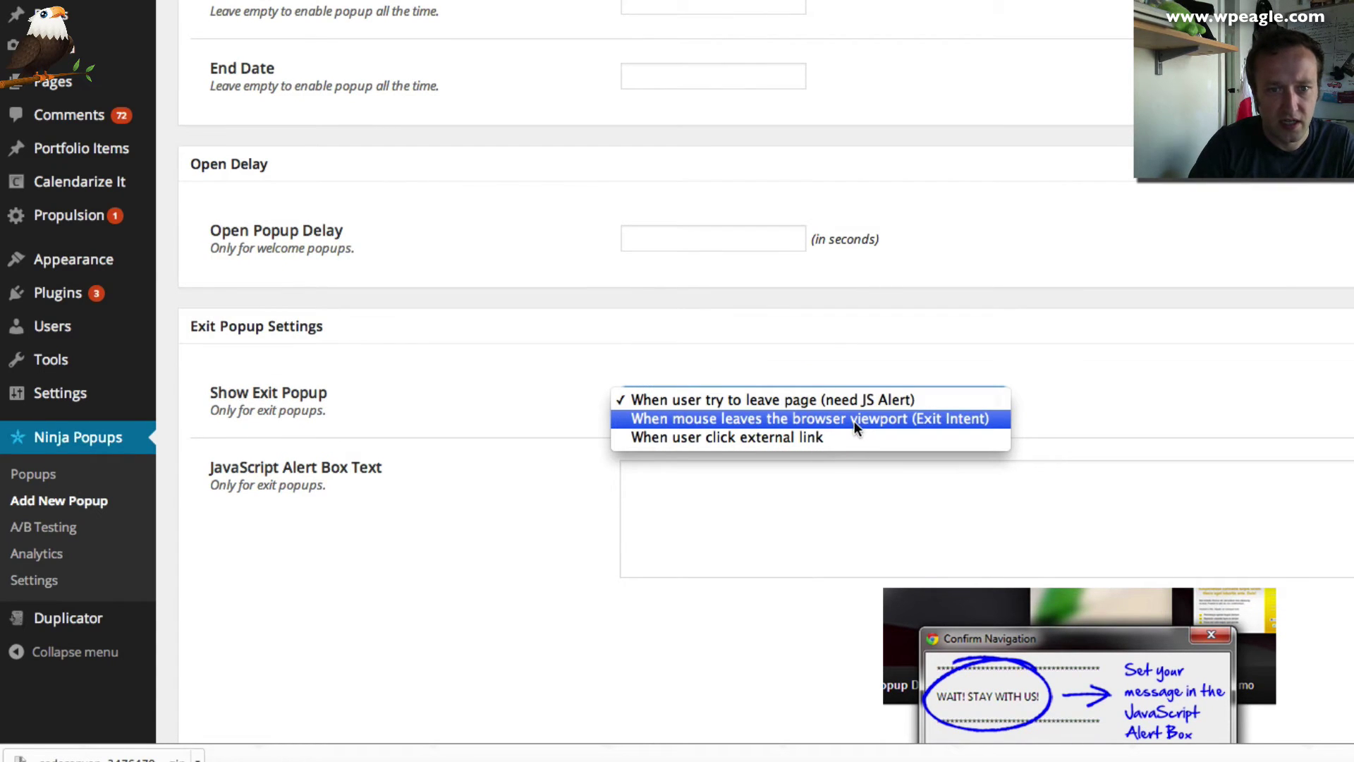
click(907, 419)
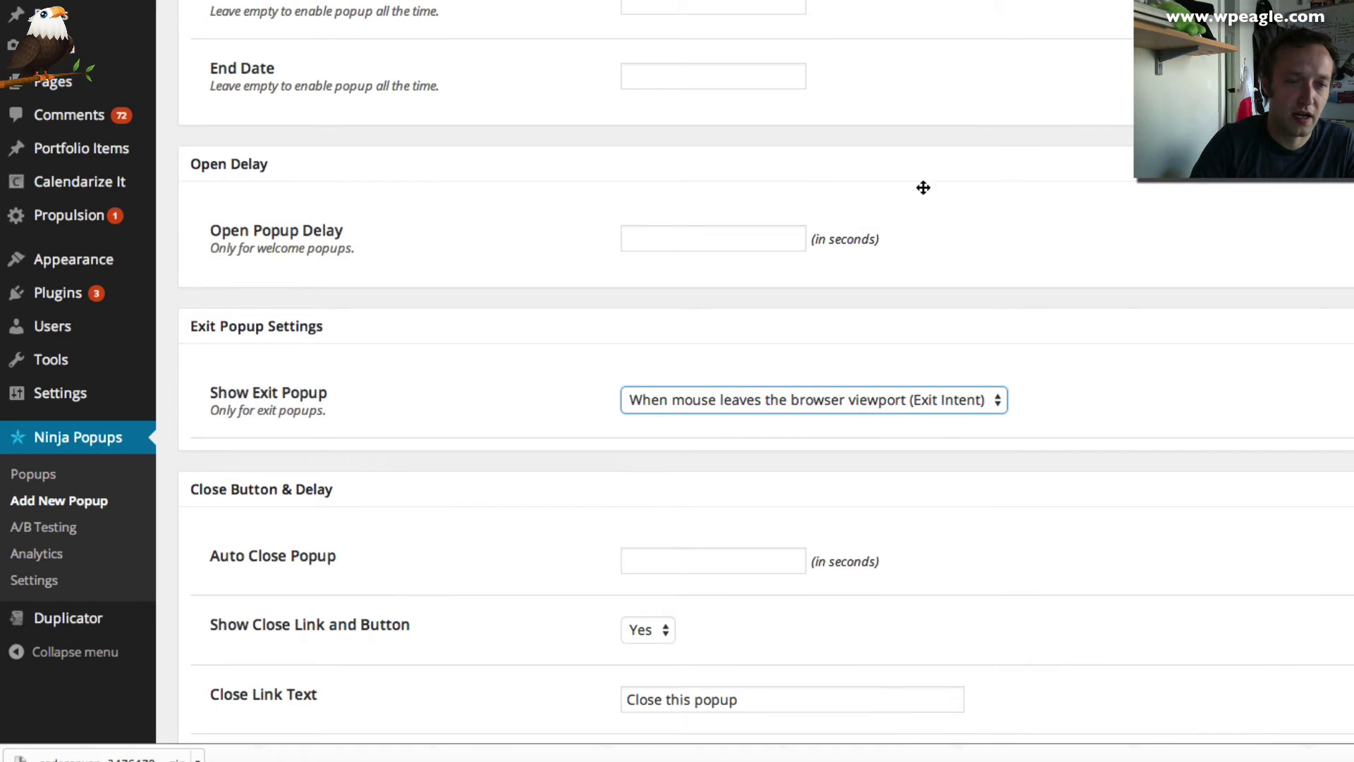
- Choose the round blue close button with a white cross for the popup
scroll(634, 301, up, 1)
scroll(638, 302, down, 2)
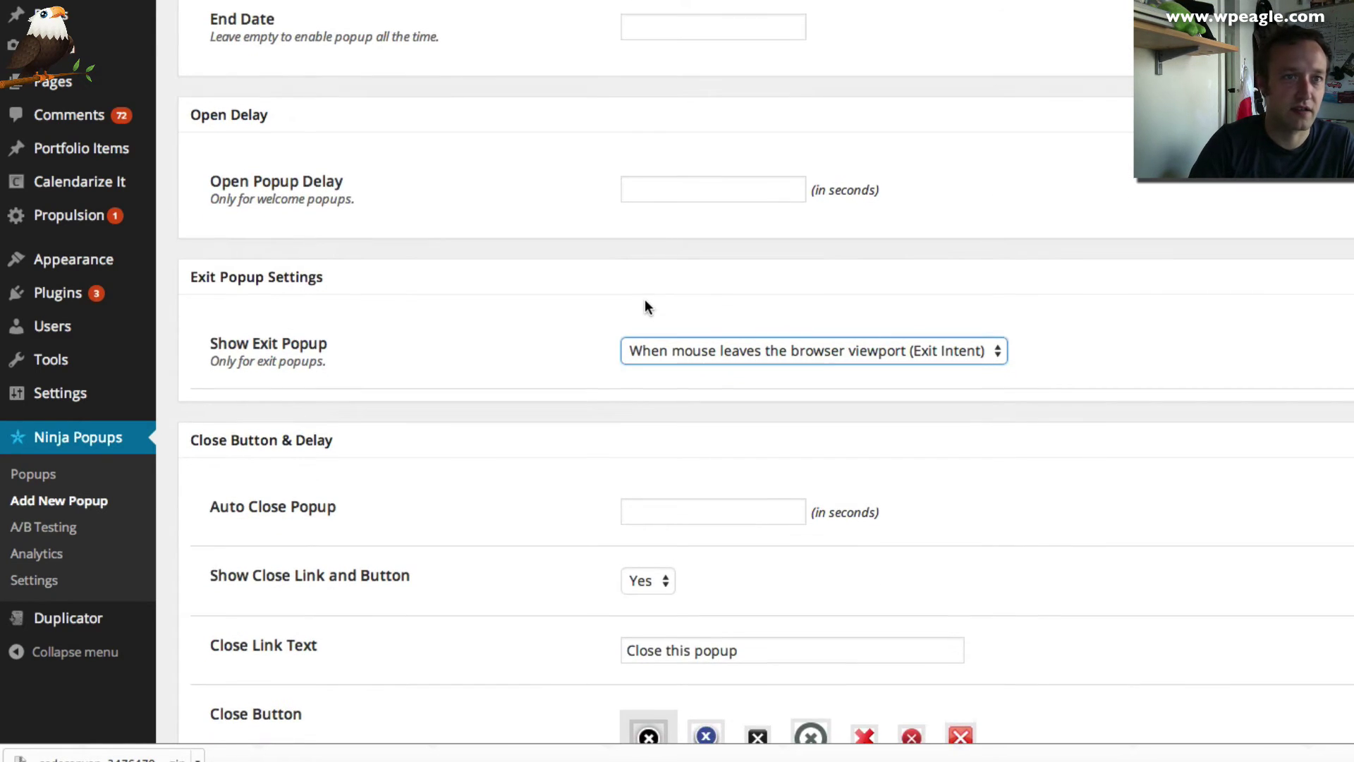
scroll(683, 293, down, 3)
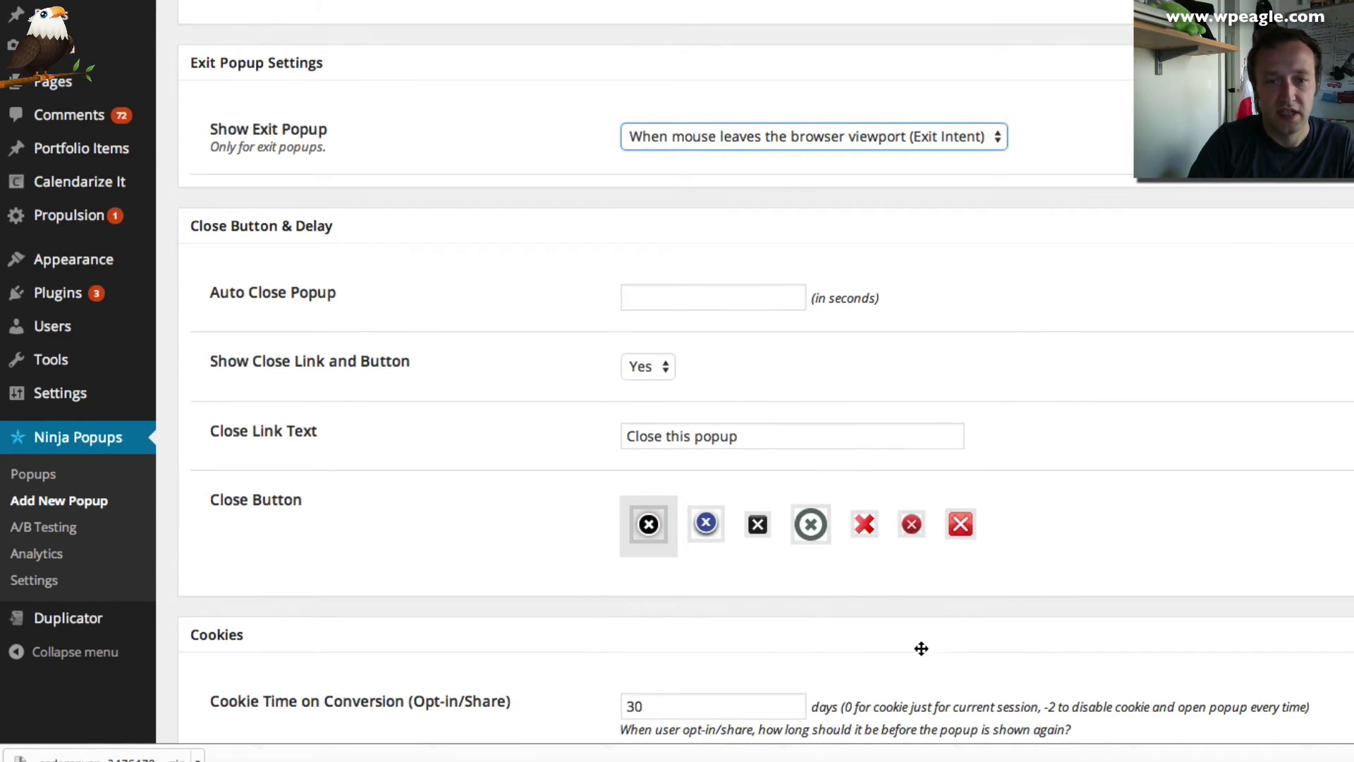
click(706, 523)
scroll(871, 423, down, 1)
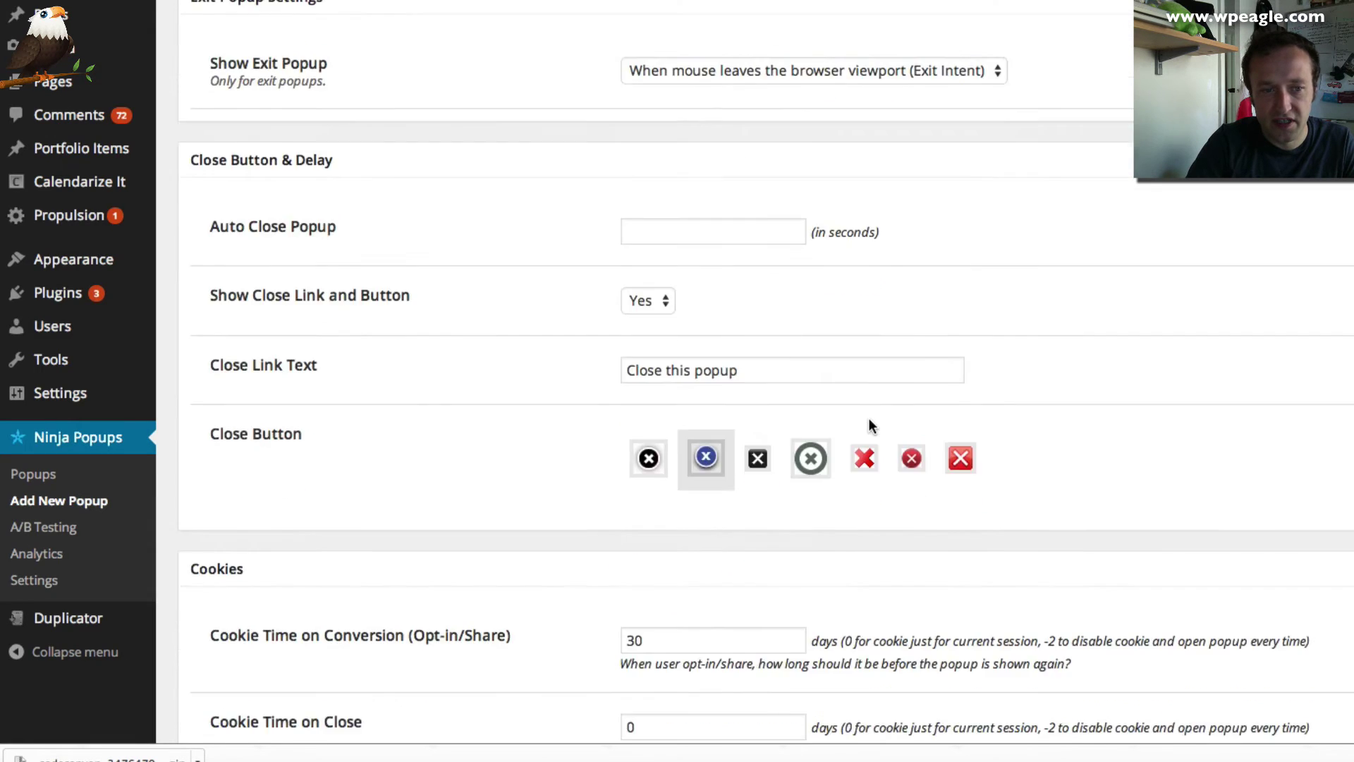
- Look over the popup's cookie, redirect and custom code settings, and publish the popup
scroll(872, 425, down, 6)
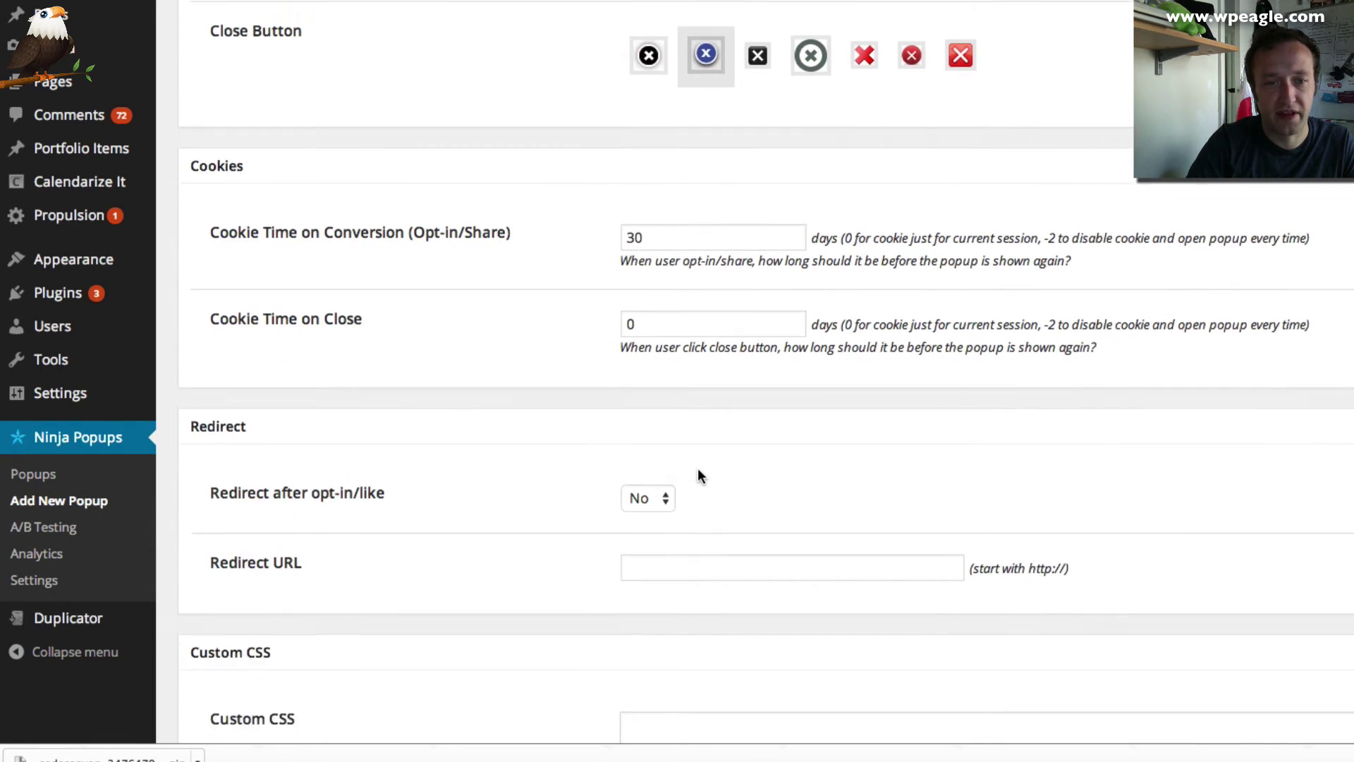
scroll(729, 476, down, 6)
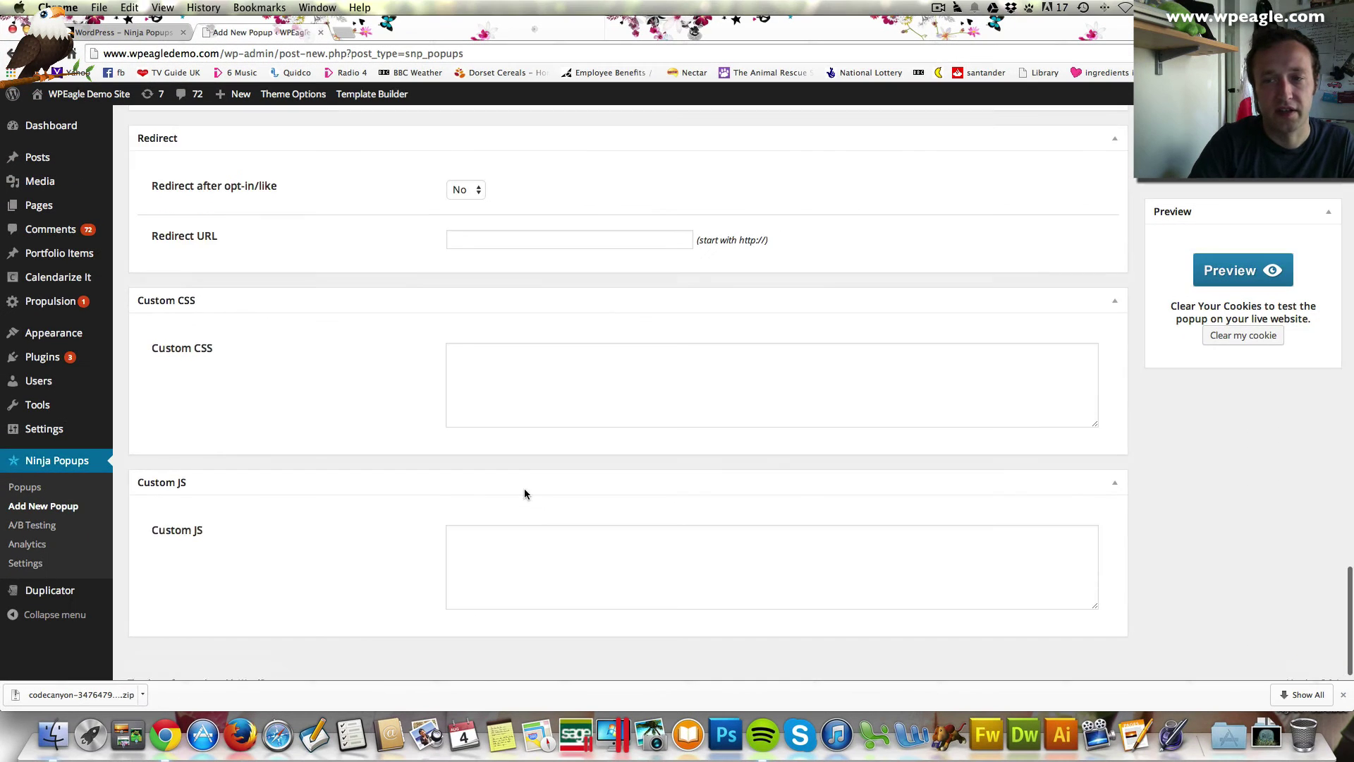
scroll(525, 492, up, 15)
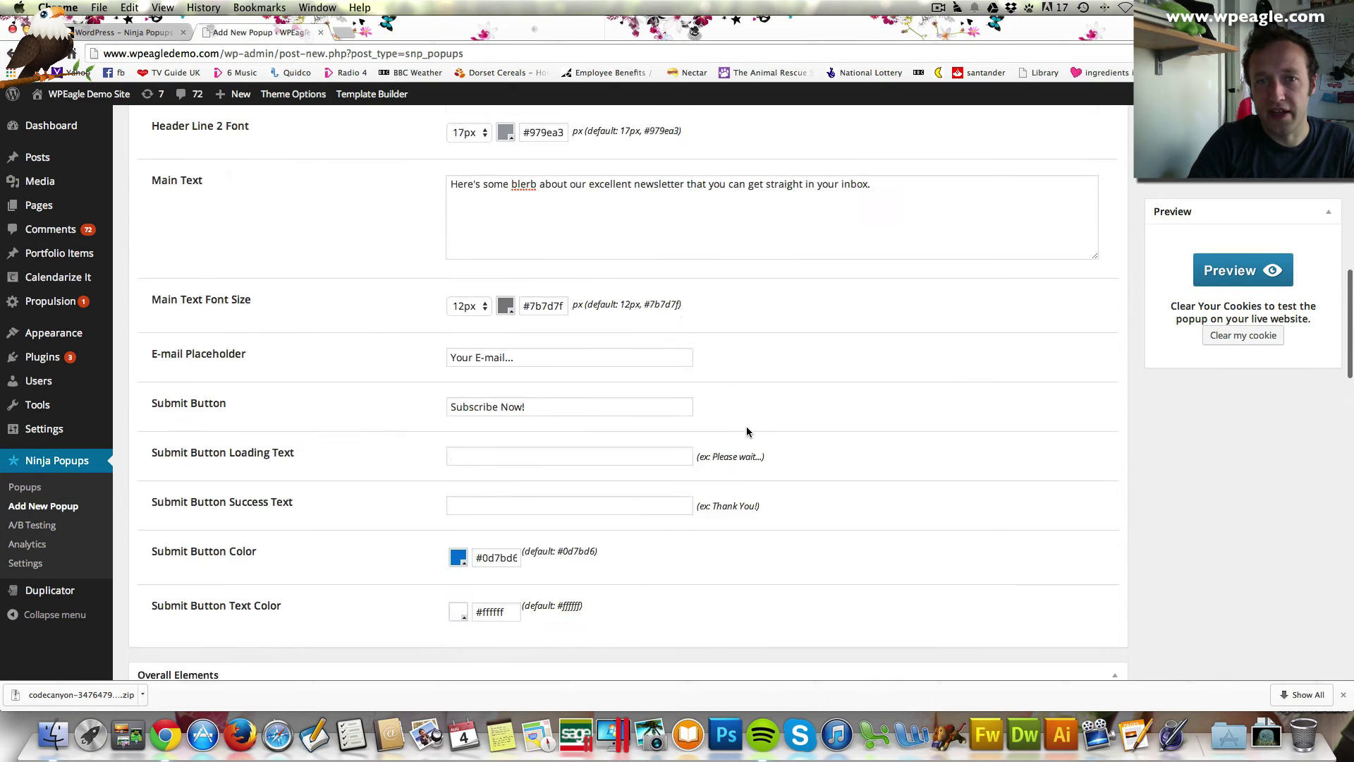
scroll(746, 431, up, 10)
click(1308, 192)
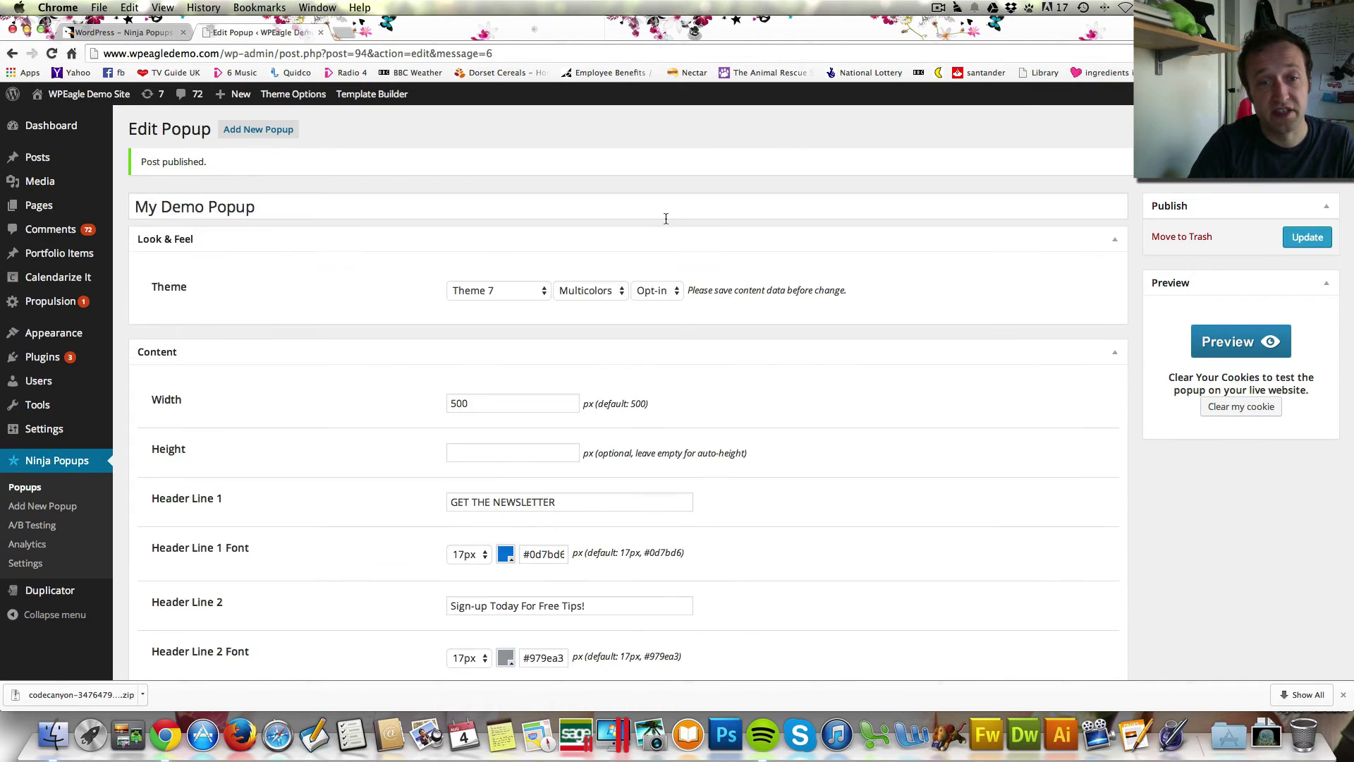
scroll(665, 218, down, 3)
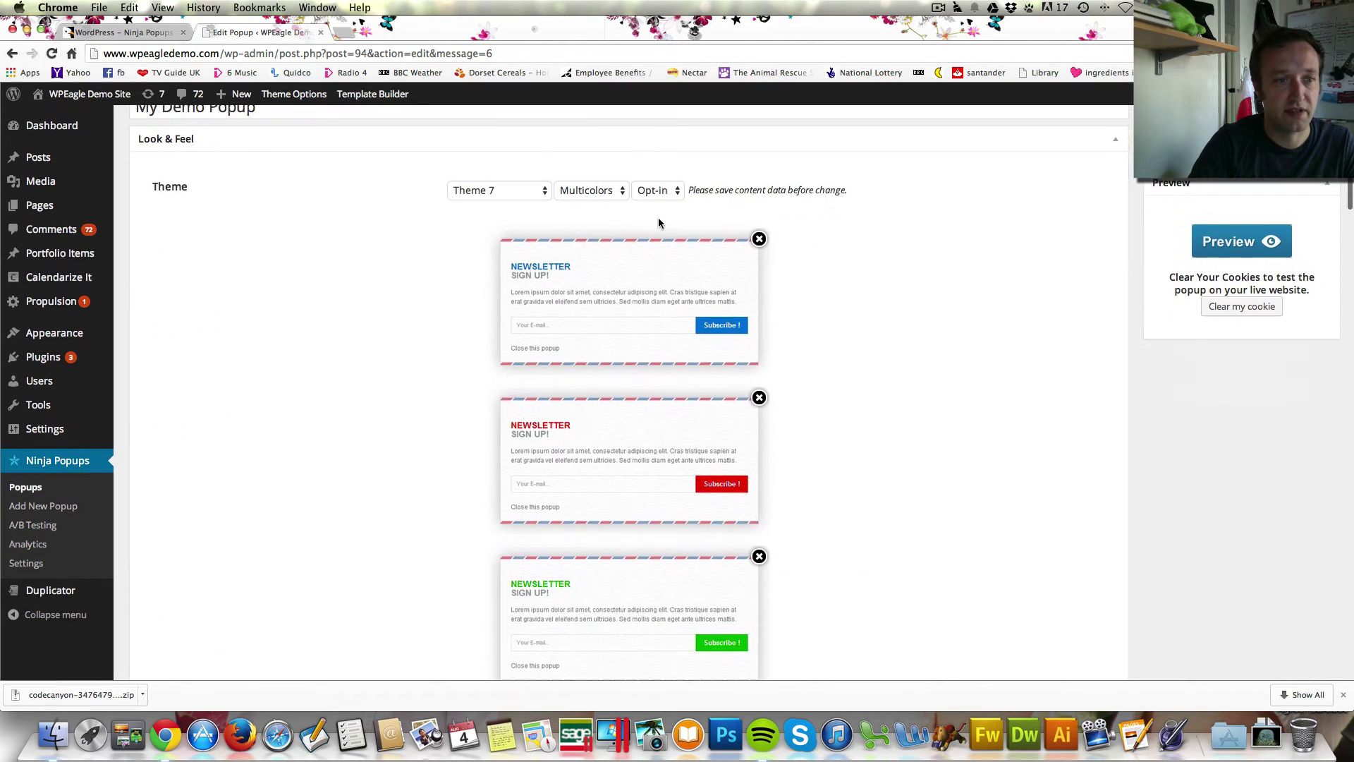
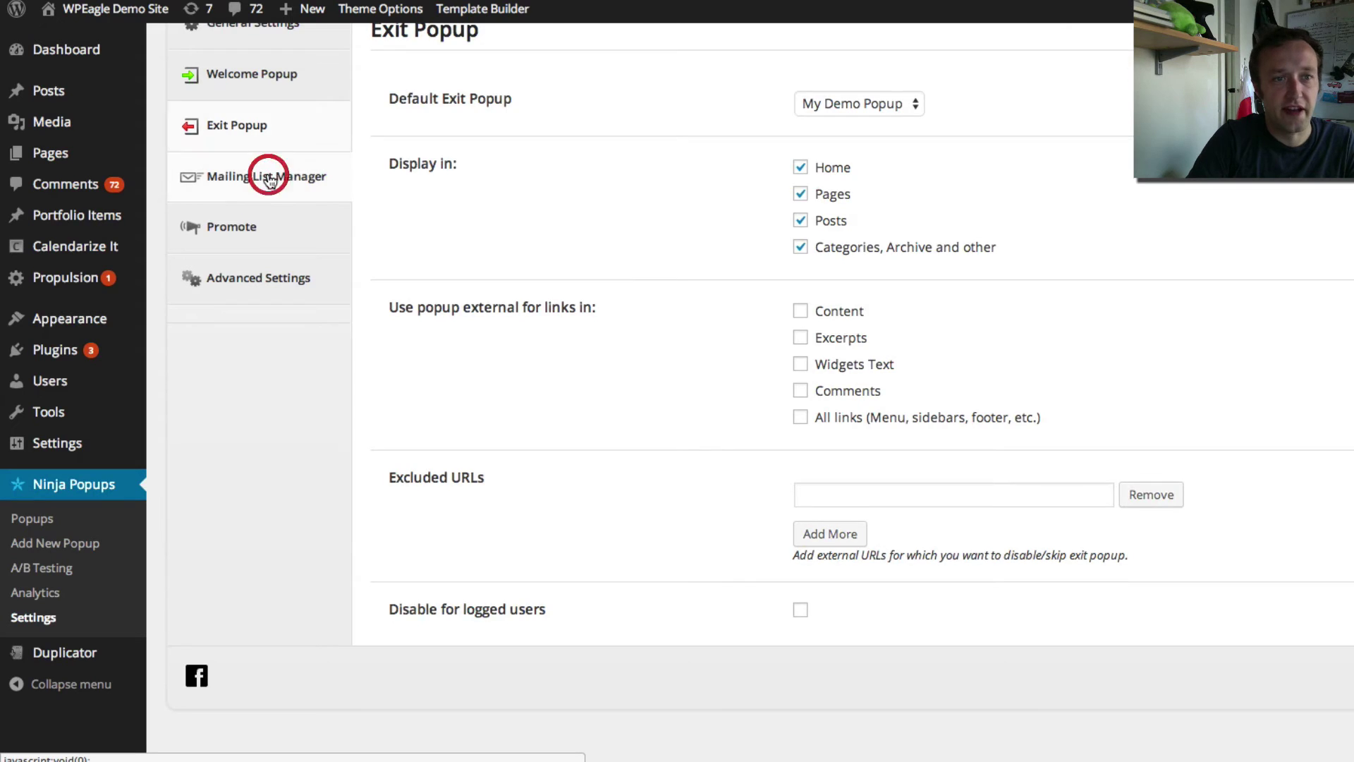
- Try MailChimp as the mailing list manager and look at its API key setting
click(861, 255)
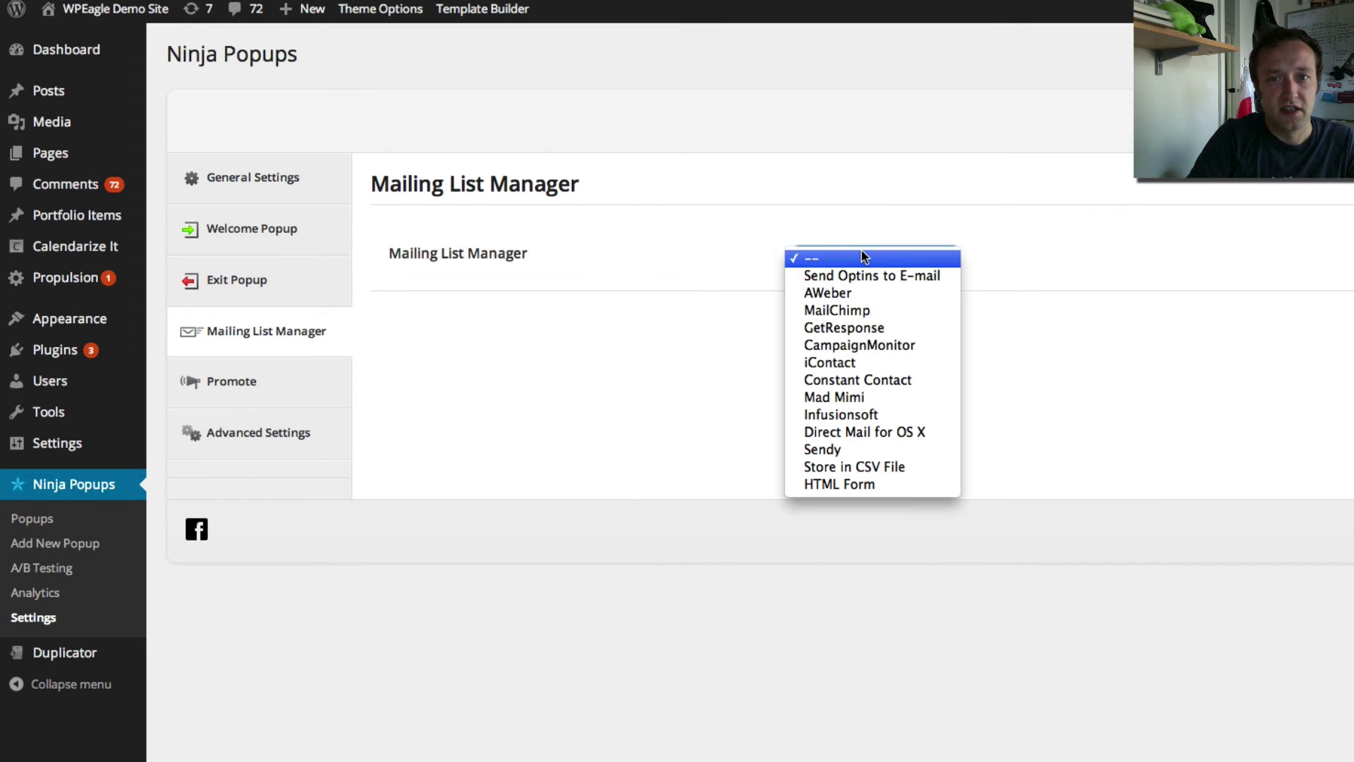
click(648, 406)
click(915, 259)
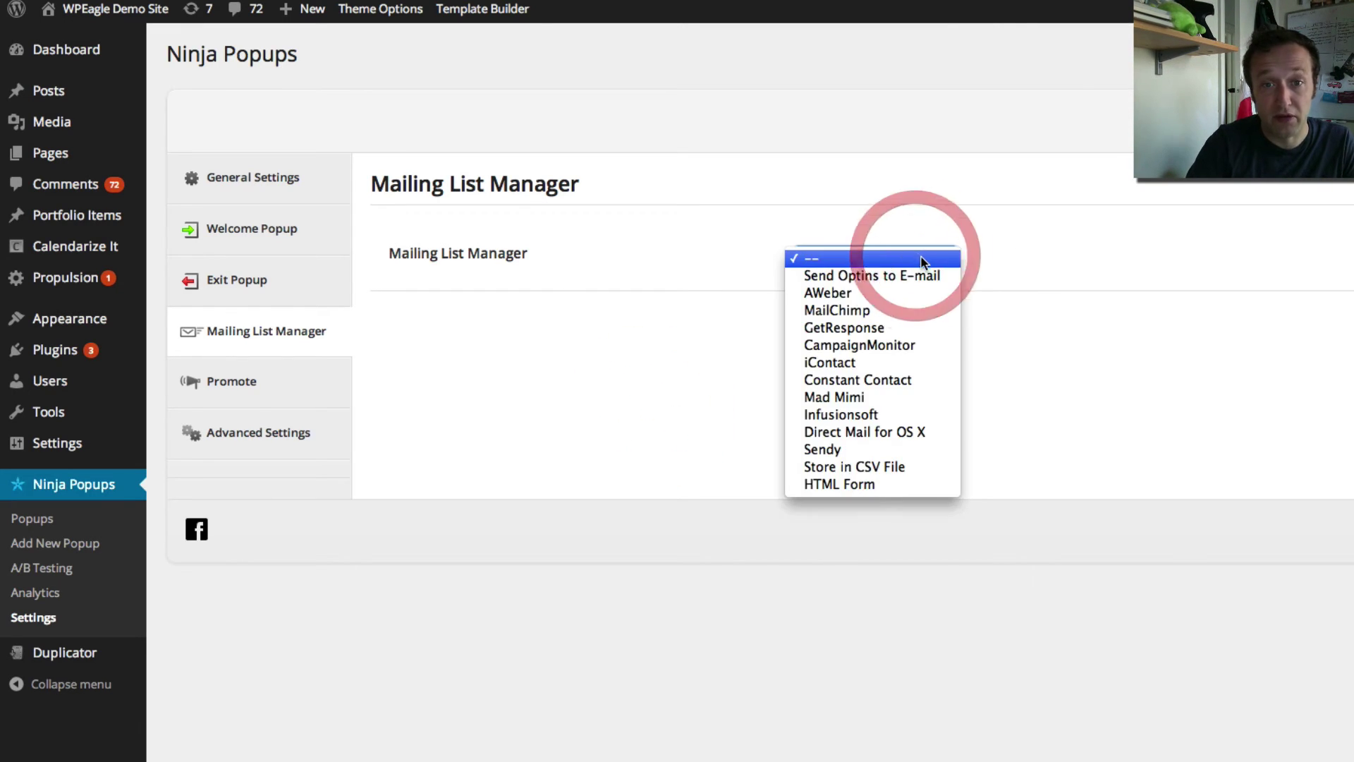
click(913, 311)
click(850, 318)
click(893, 324)
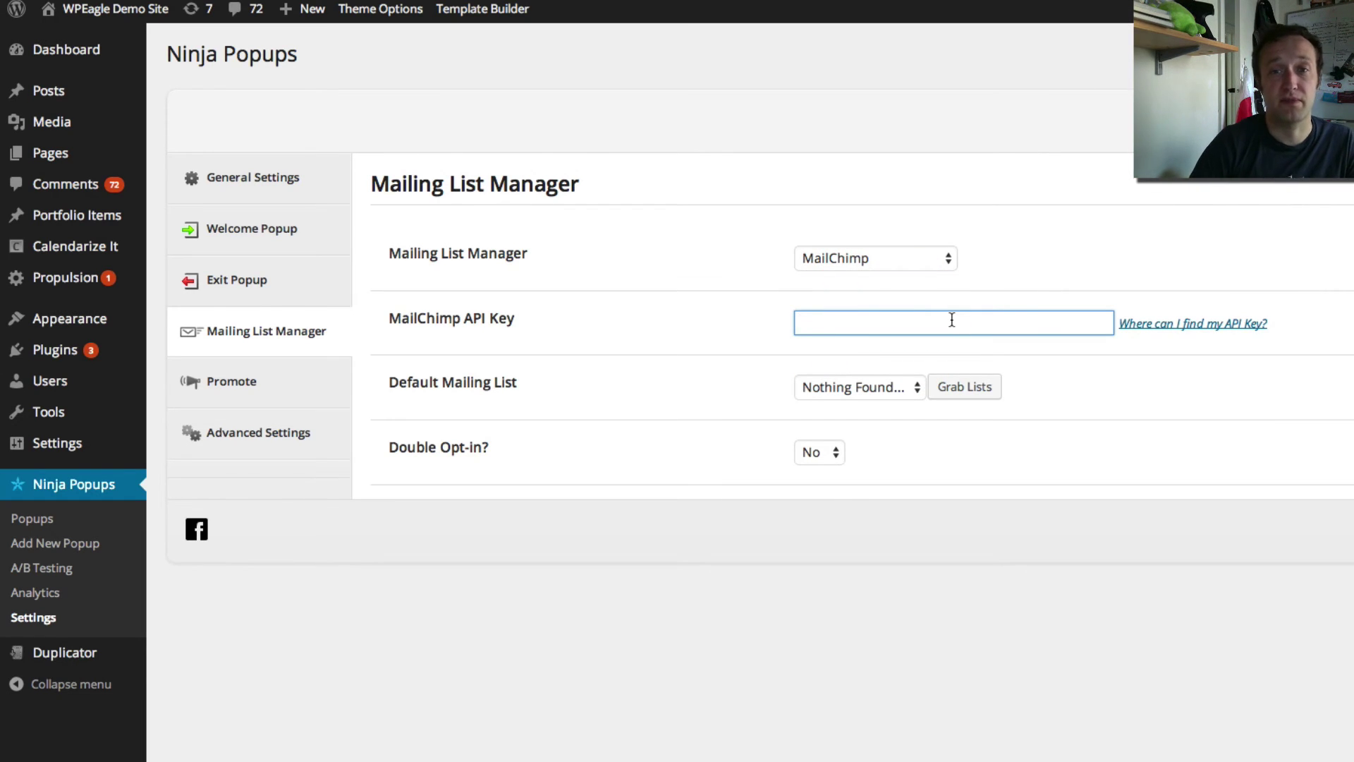
- Try AWeber and HTML Form as the mailing list manager and look at their connection settings
click(928, 259)
click(920, 240)
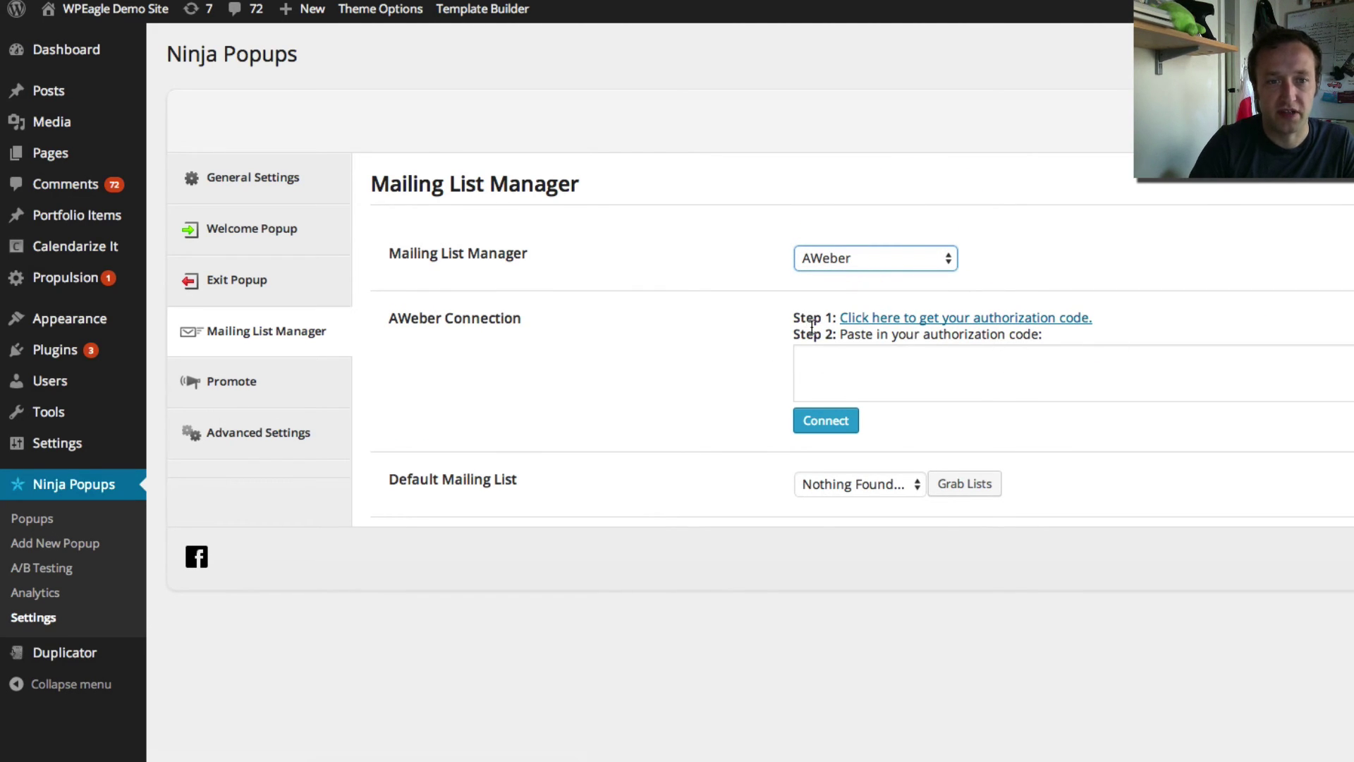
click(859, 256)
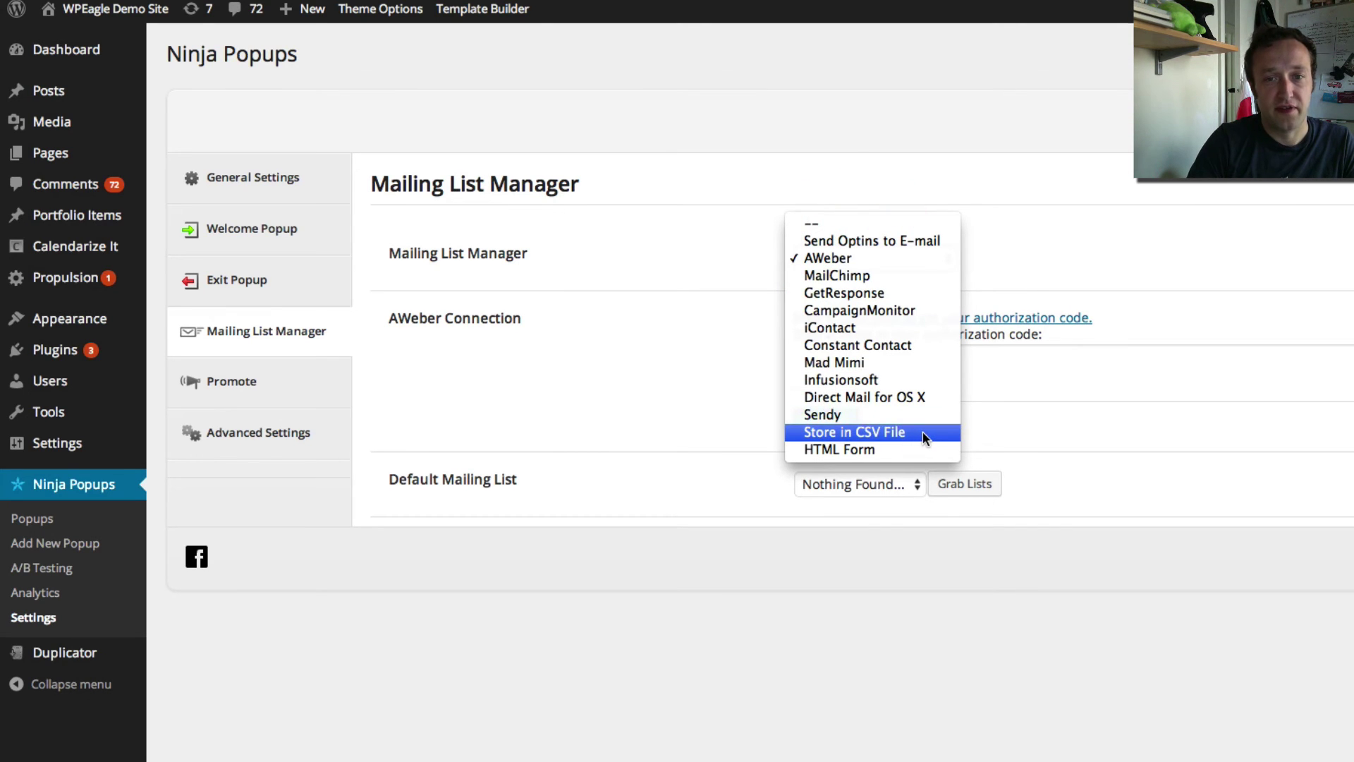
click(905, 452)
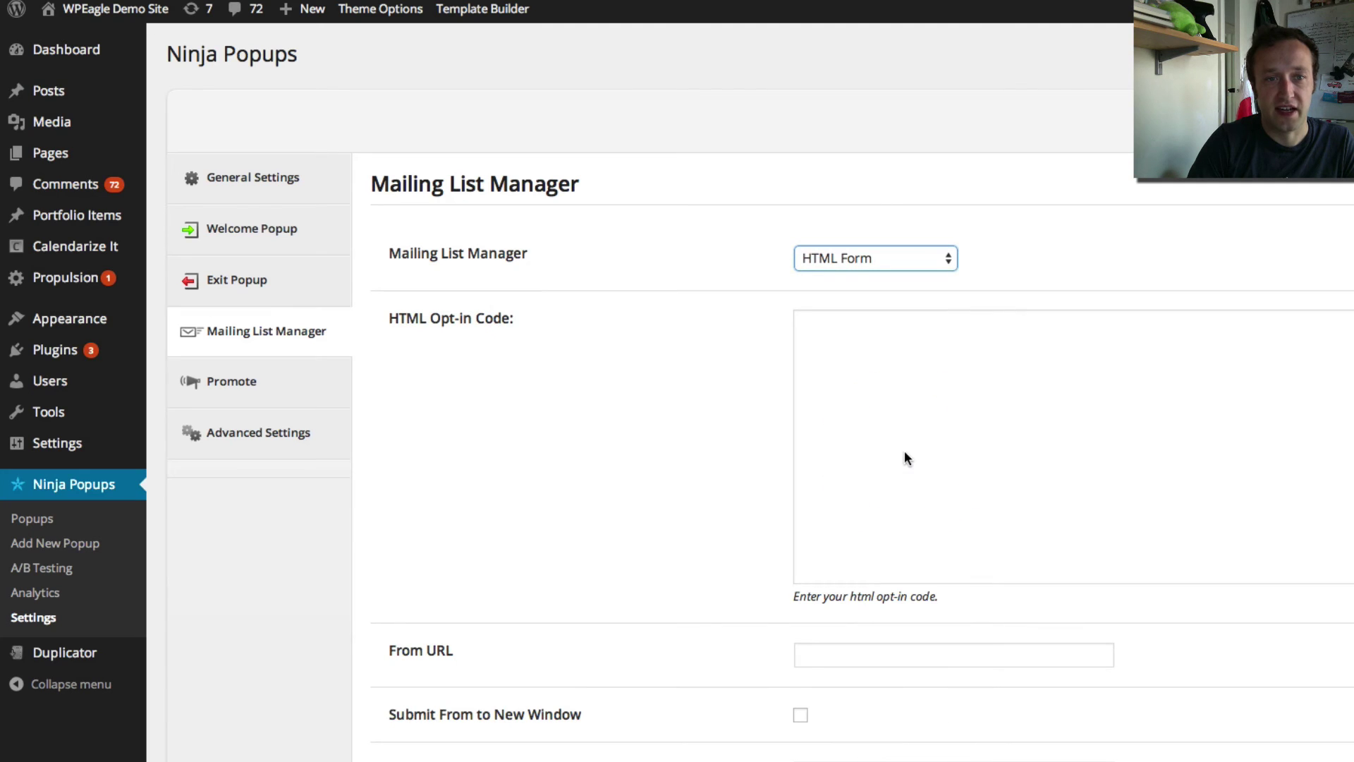
scroll(940, 420, down, 1)
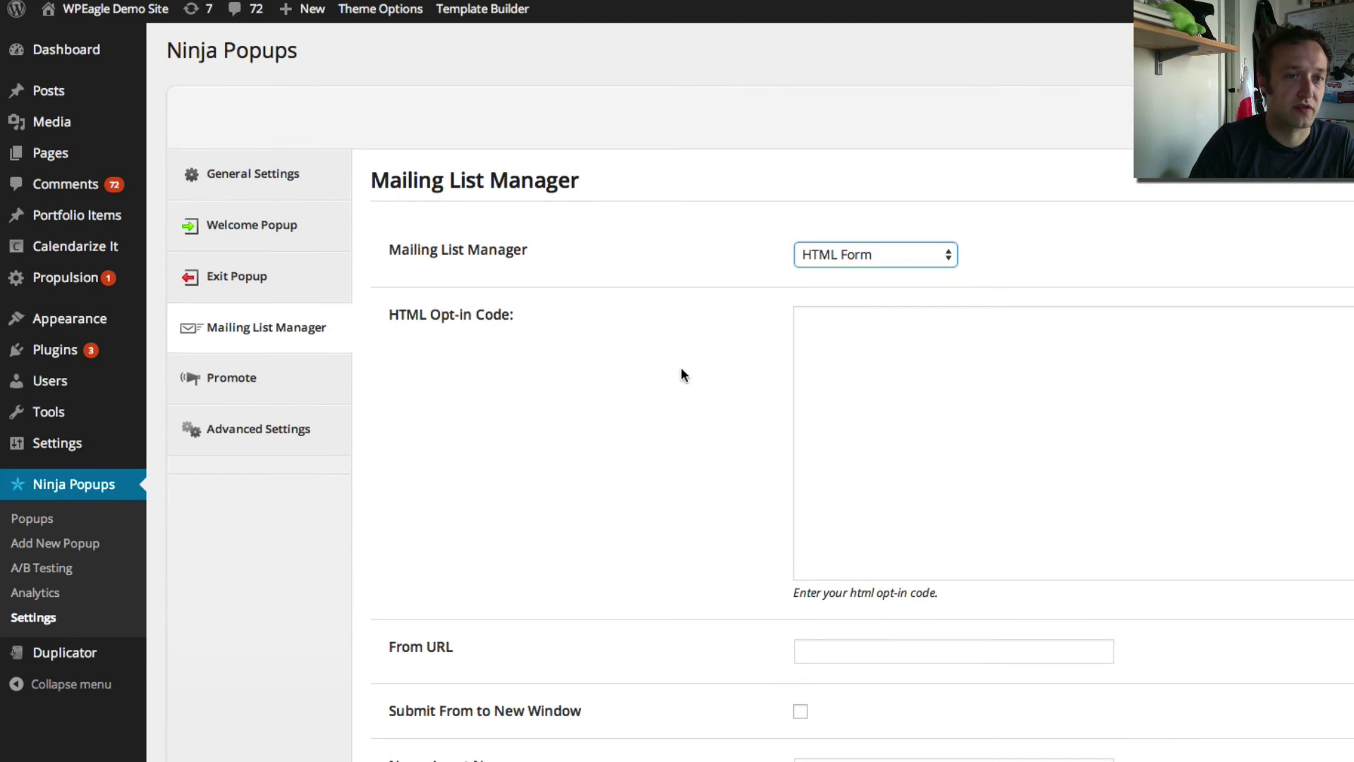
- Set the mailing list manager to Send Optins to E-mail and enter the recipient's e-mail address
click(907, 255)
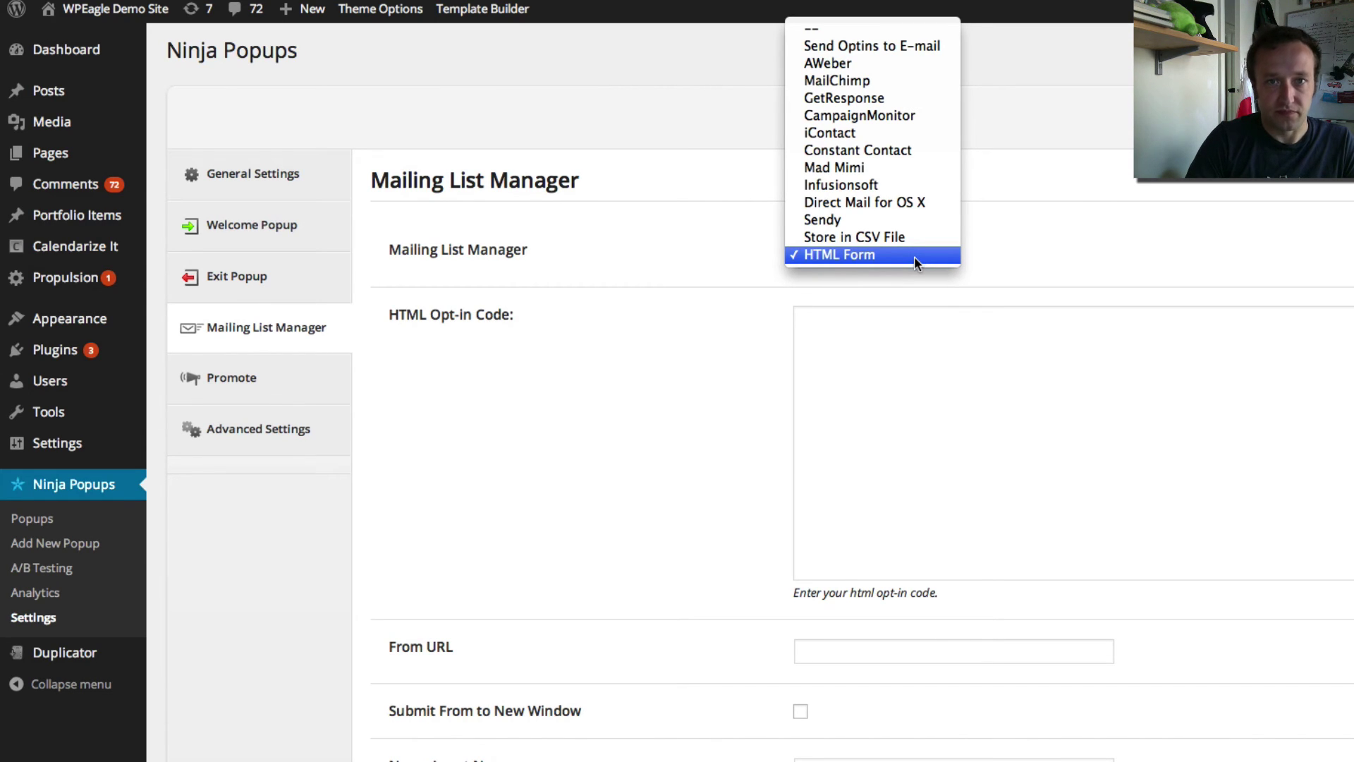
click(932, 45)
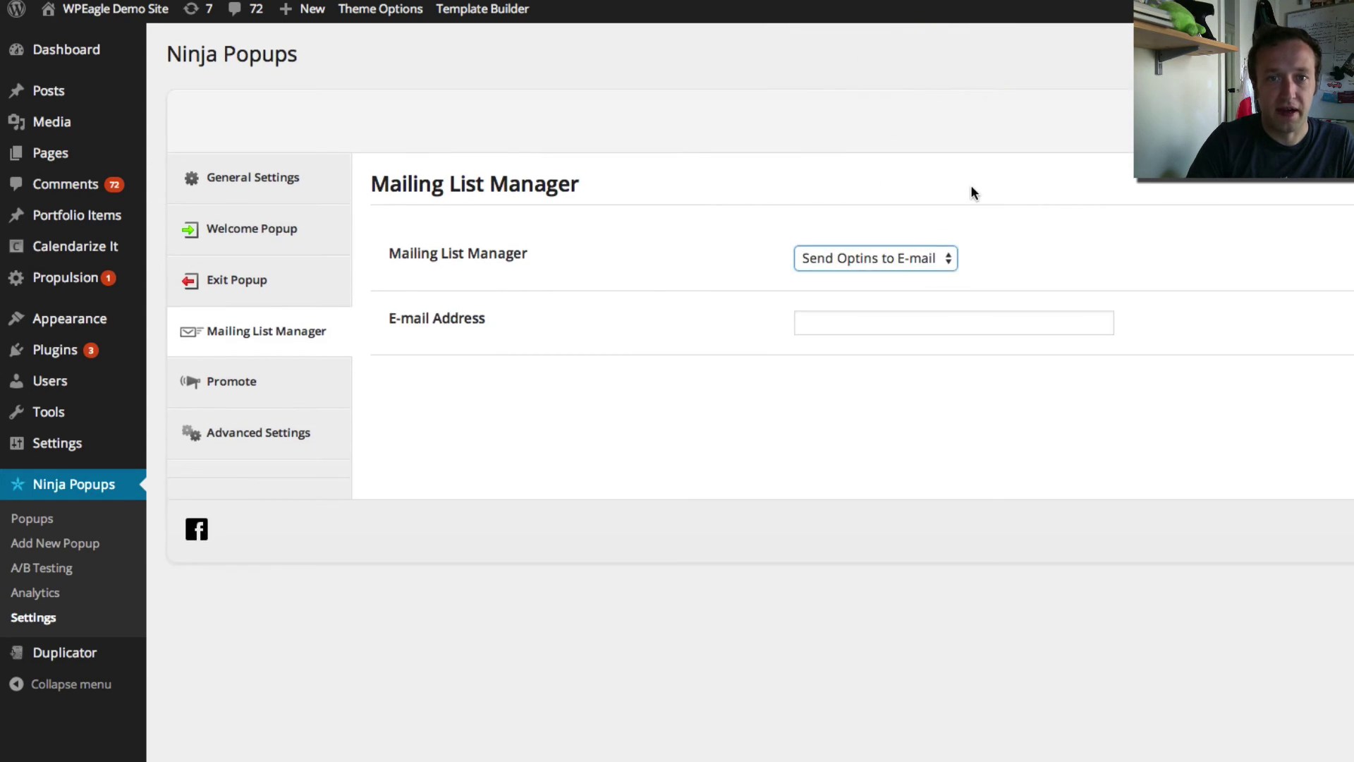
click(865, 321)
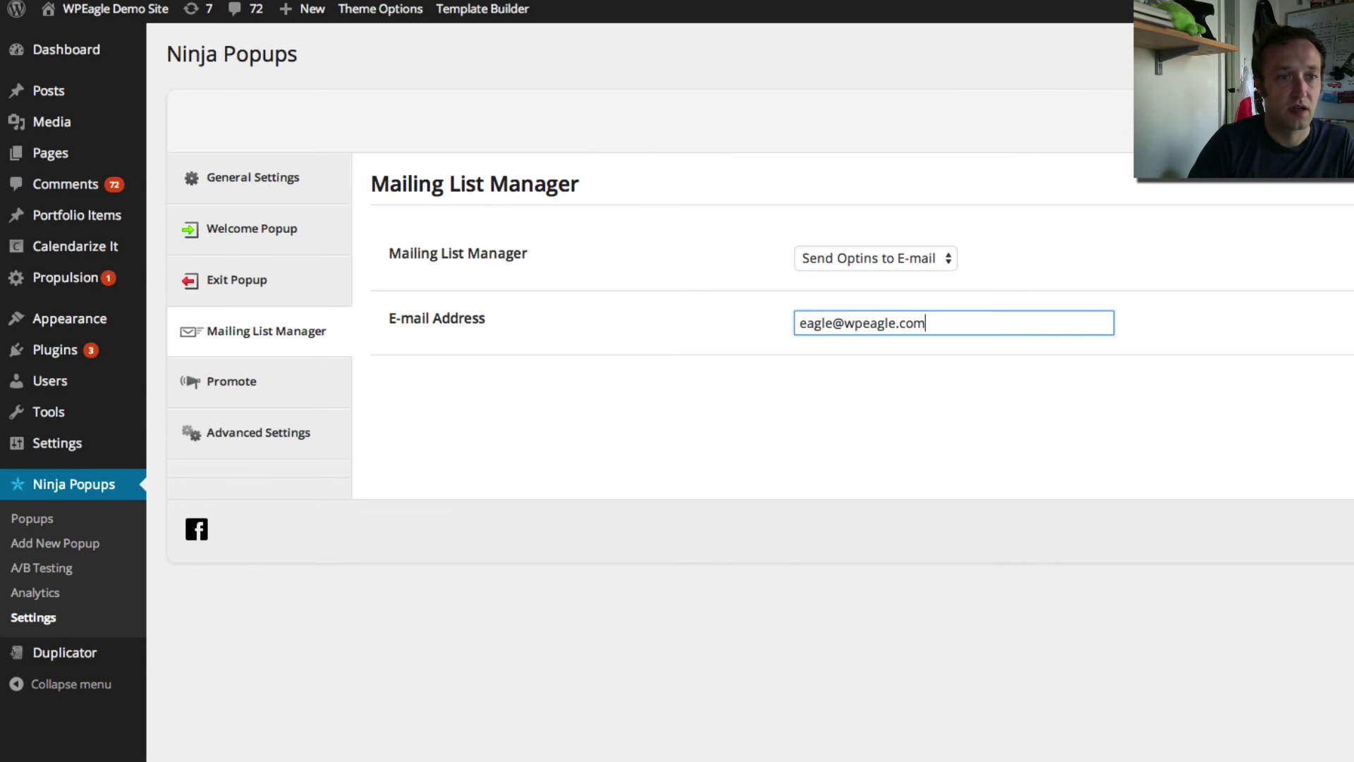
- Look over the Promote and Advanced Settings sections, and save the Ninja Popups settings
click(267, 379)
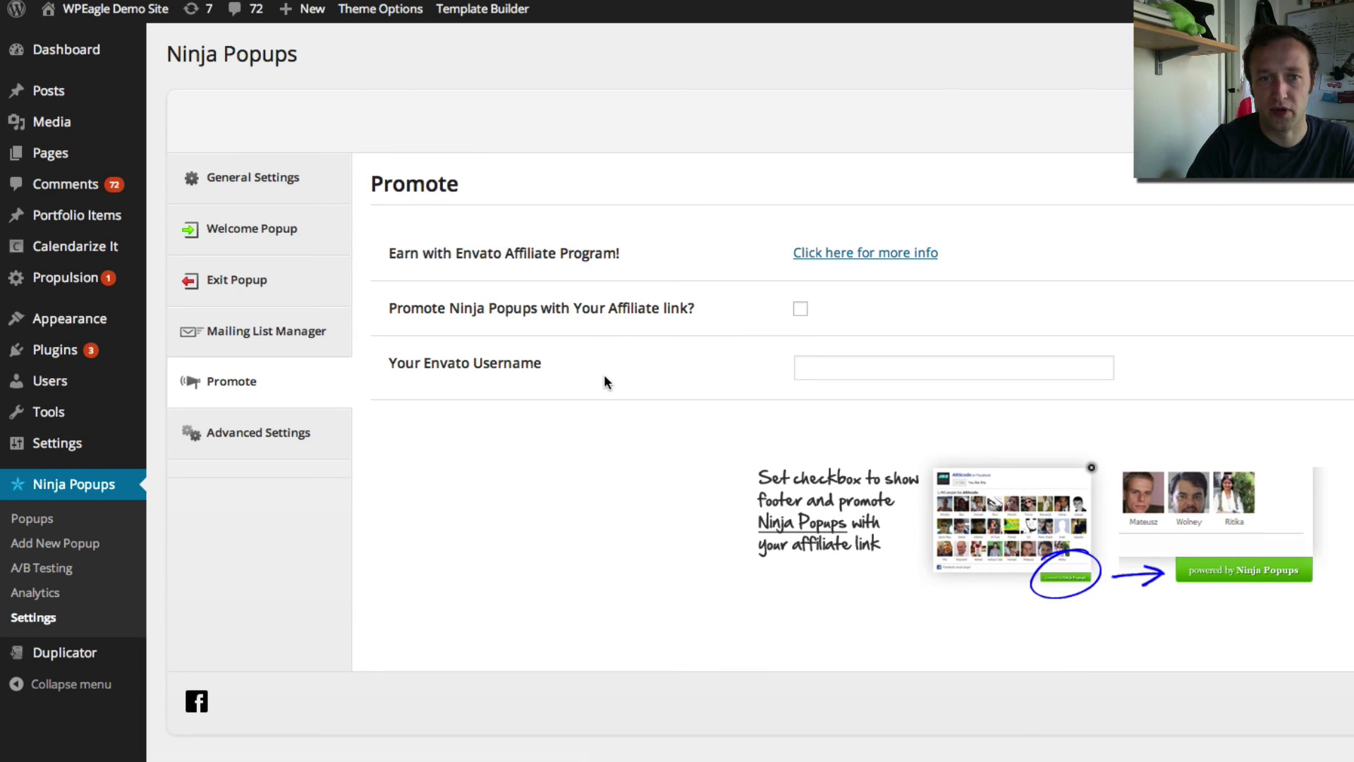
click(266, 432)
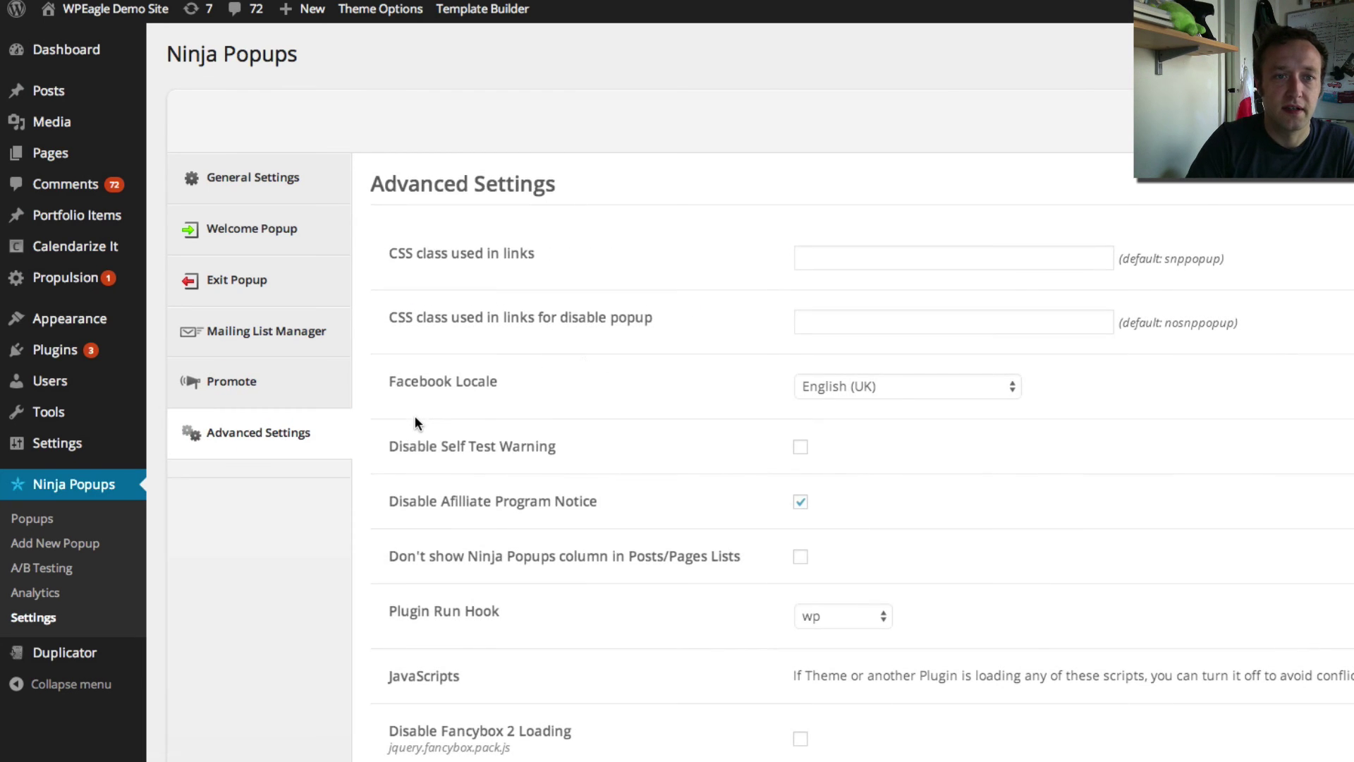
scroll(631, 318, down, 5)
scroll(630, 323, down, 5)
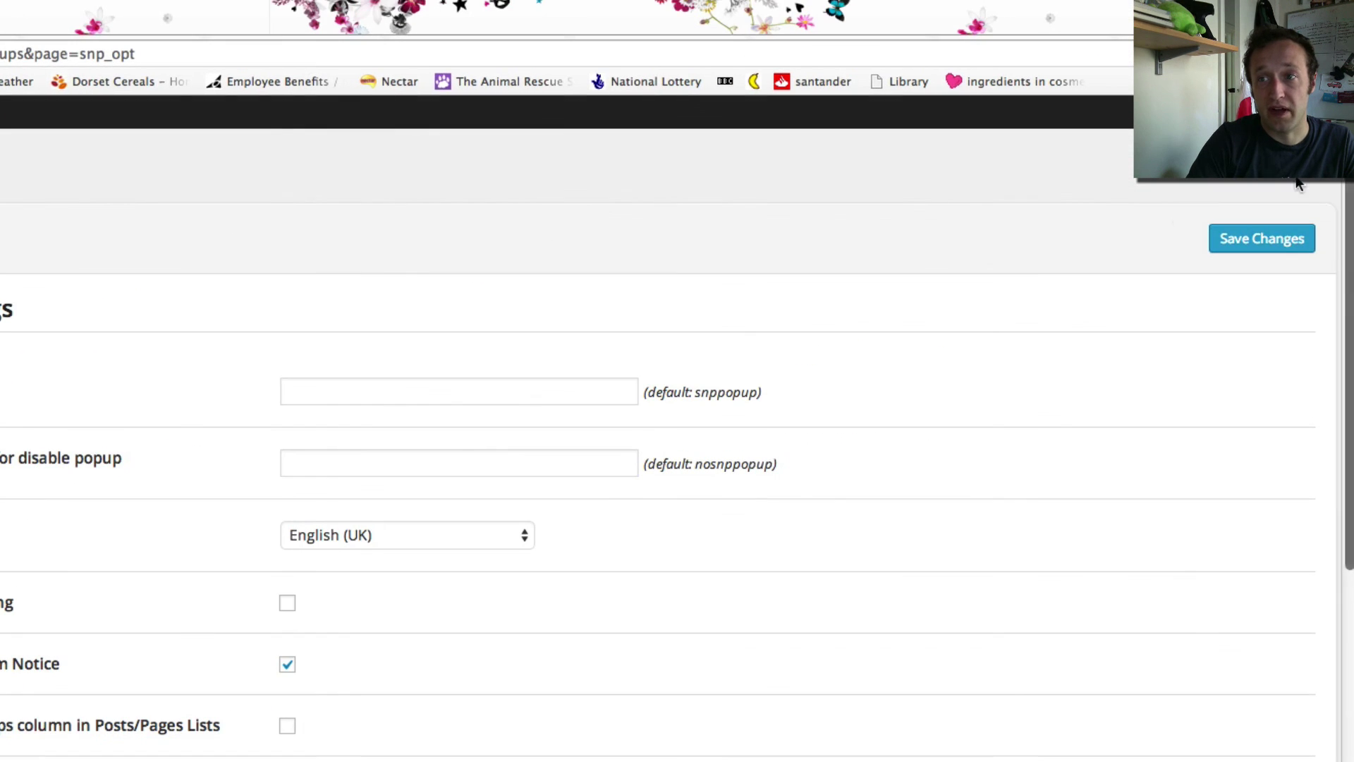
click(1217, 240)
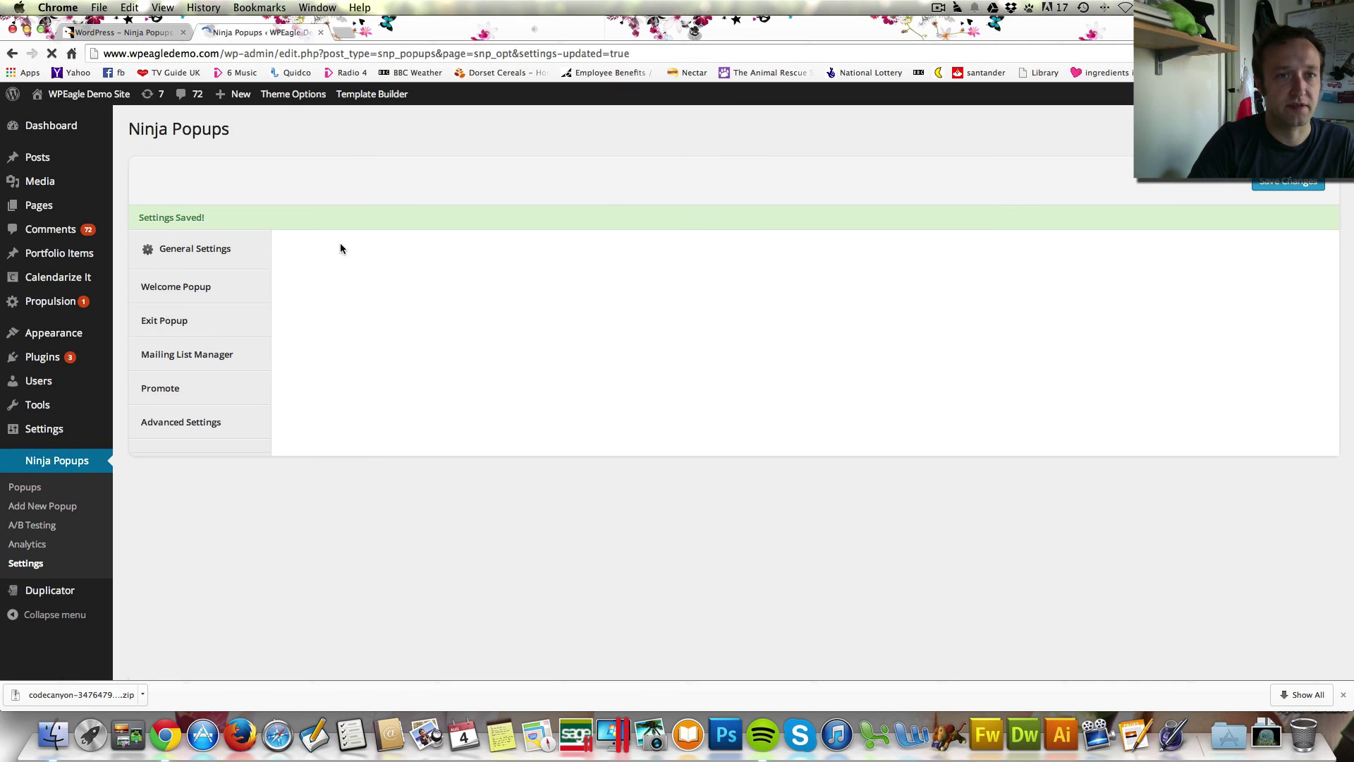
- Visit the demo site's front page and trigger the exit popup by moving the pointer out of the browser viewport
mouse_move(85, 94)
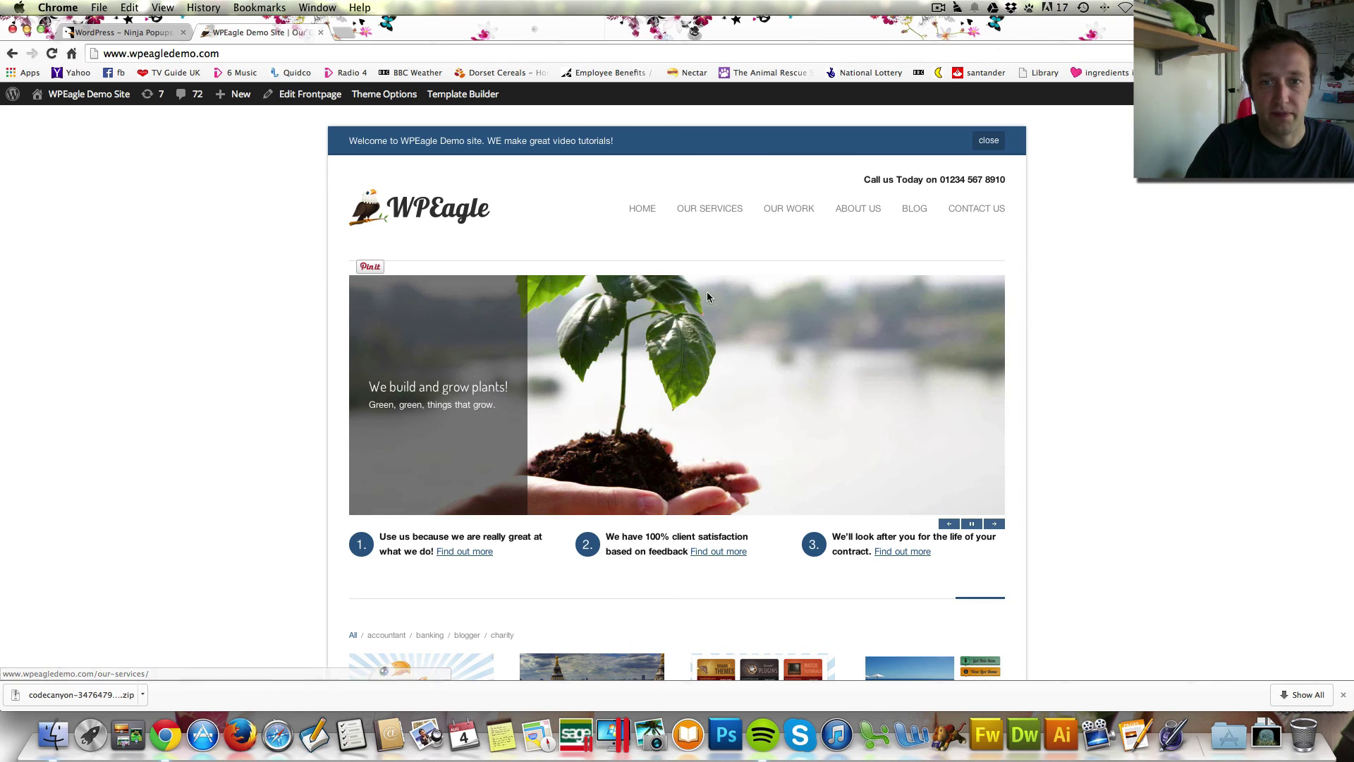
mouse_move(861, 5)
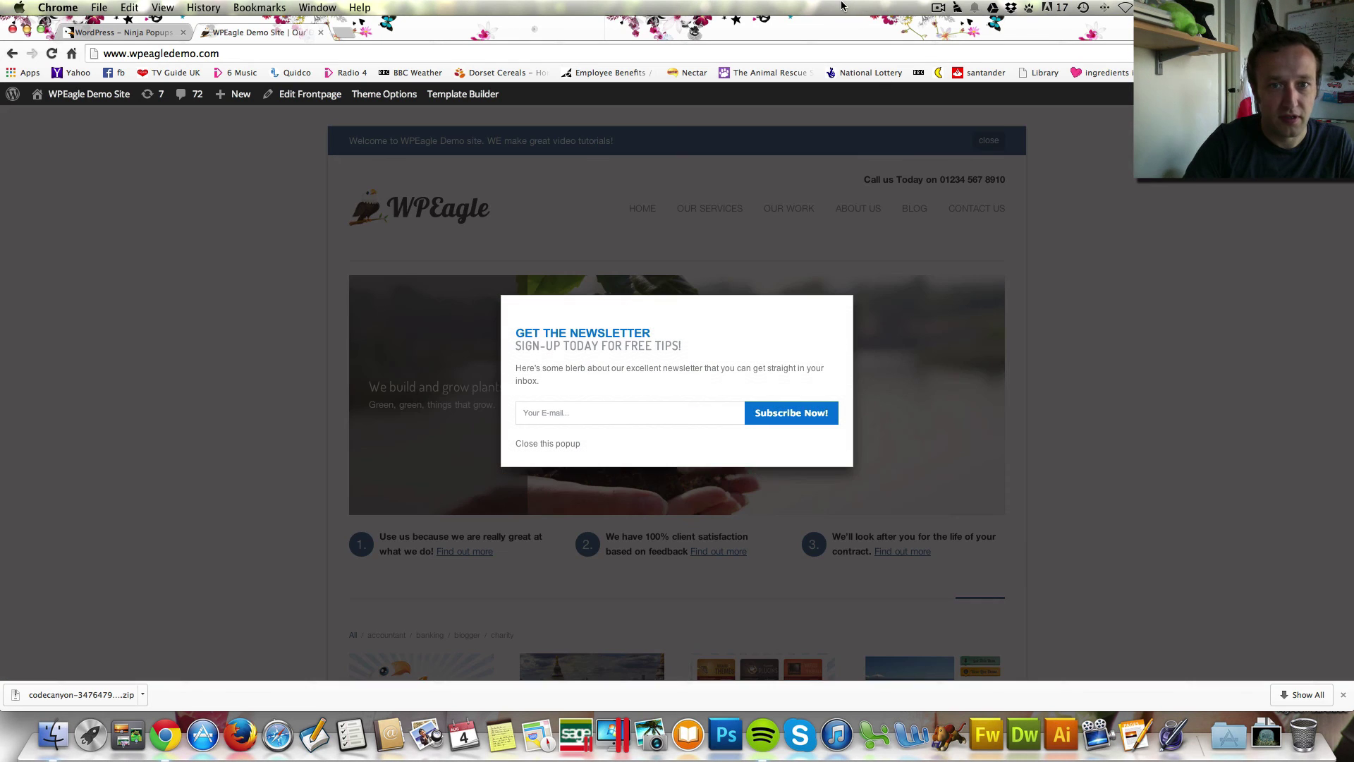